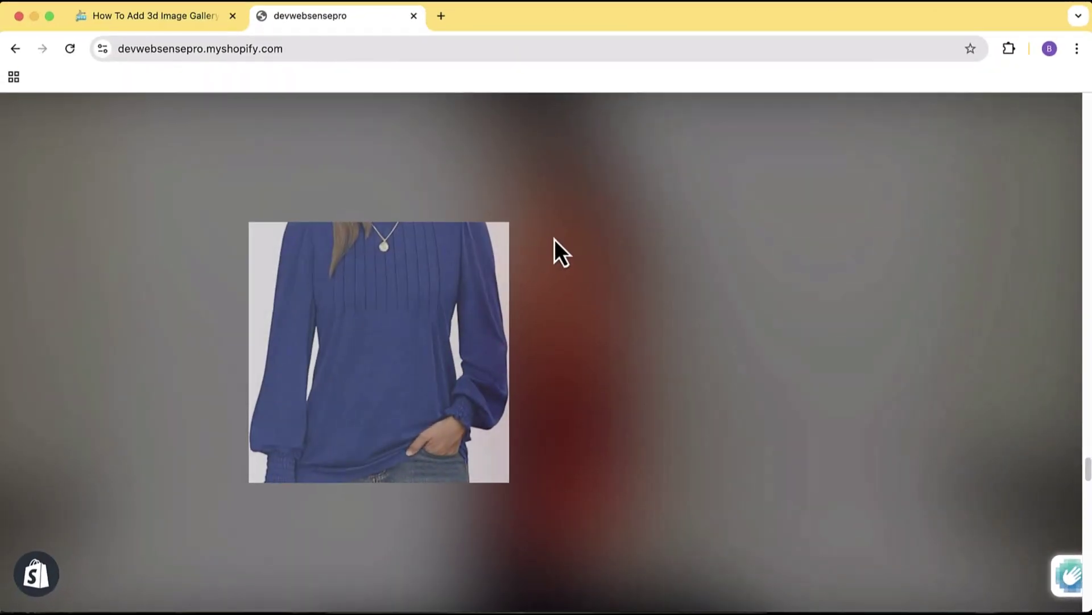
Scroll down through the storefront homepage, then back up to the top banner
scroll(554, 239, "down", 5)
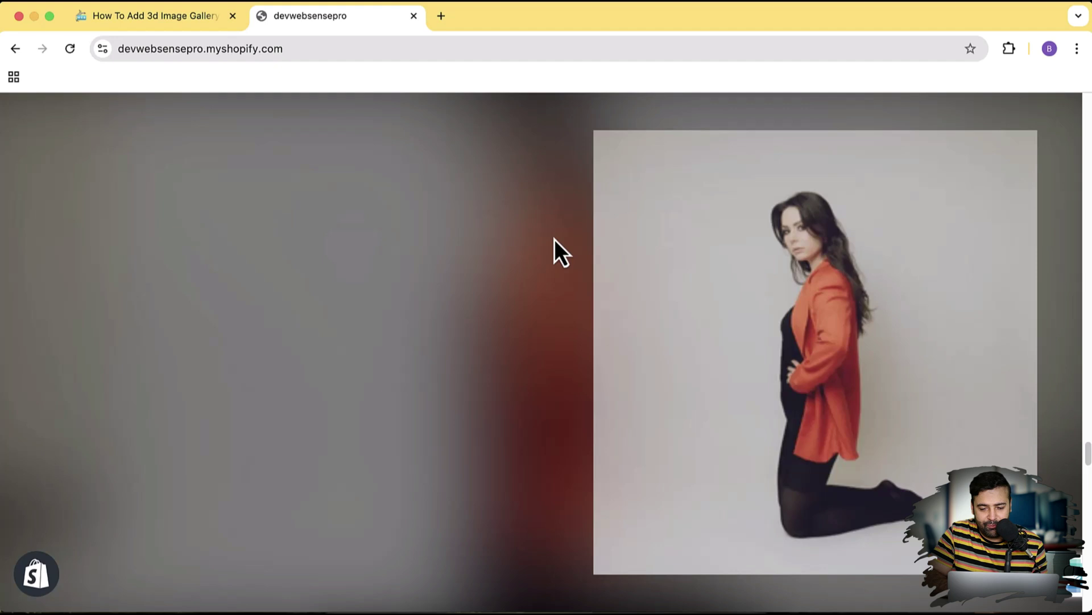
scroll(554, 239, "down", 5)
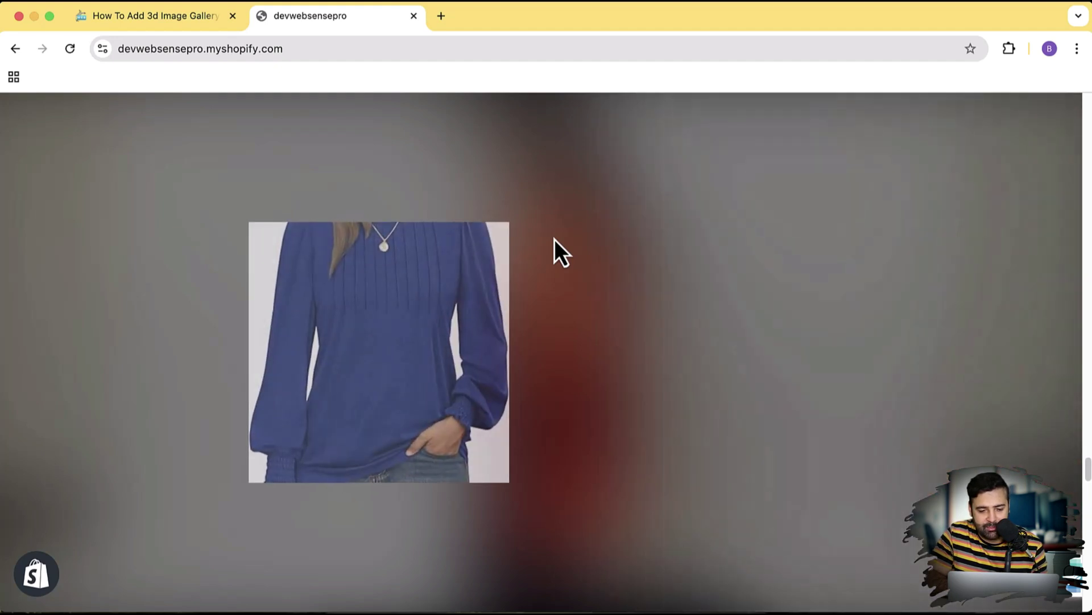
scroll(554, 239, "down", 5)
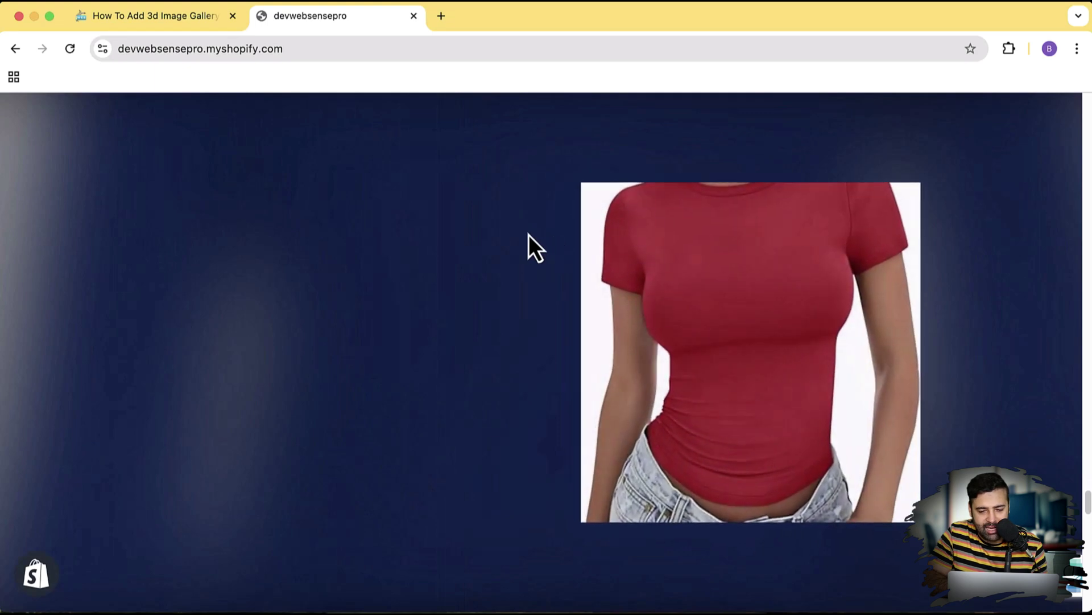
scroll(528, 234, "down", 5)
scroll(528, 234, "down", 5)
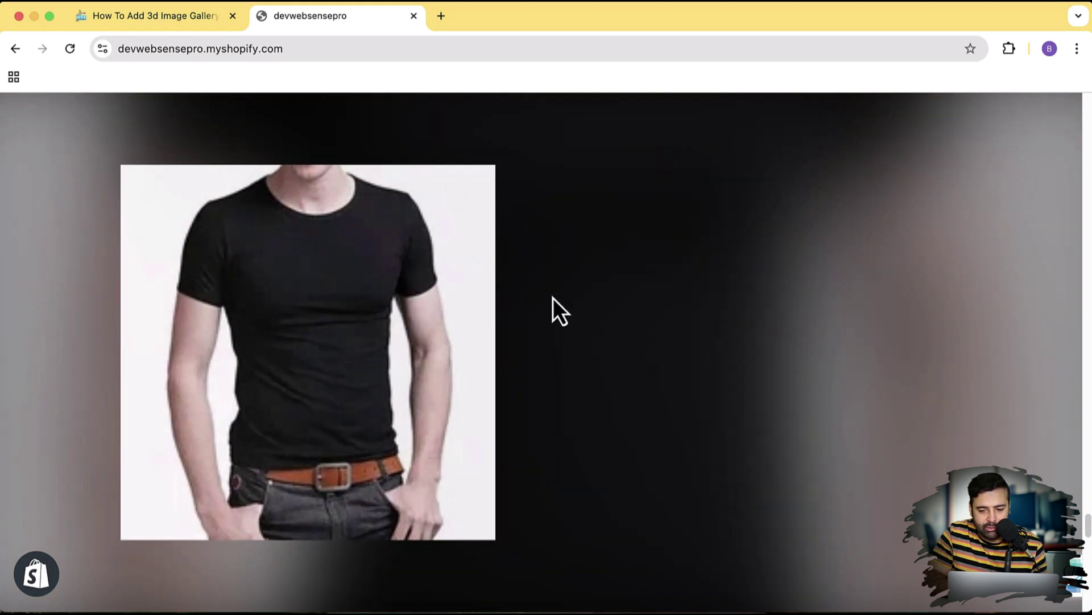
scroll(553, 298, "down", 5)
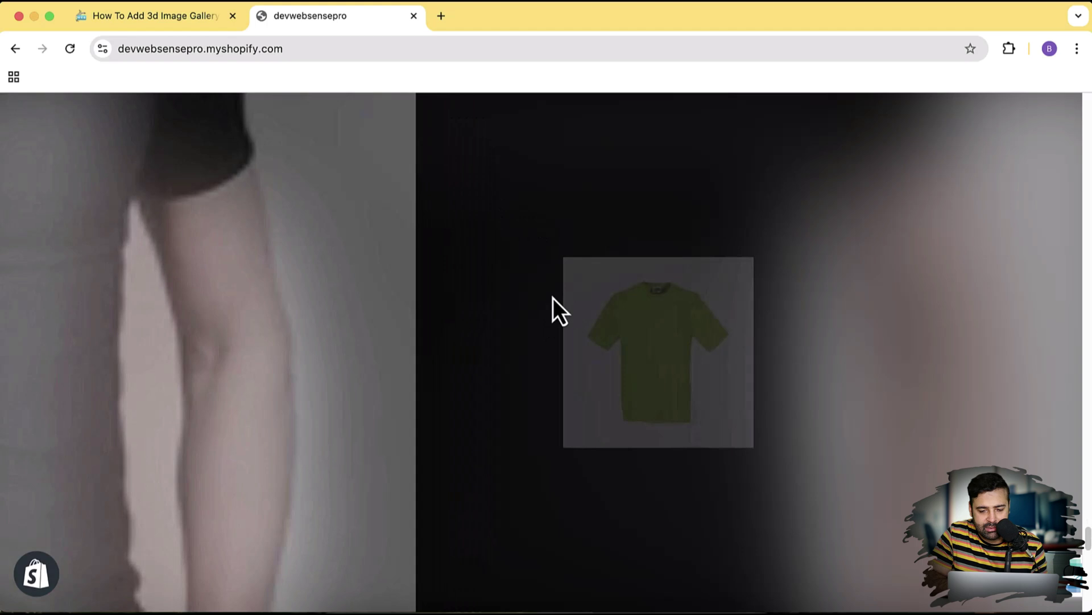
scroll(553, 298, "down", 3)
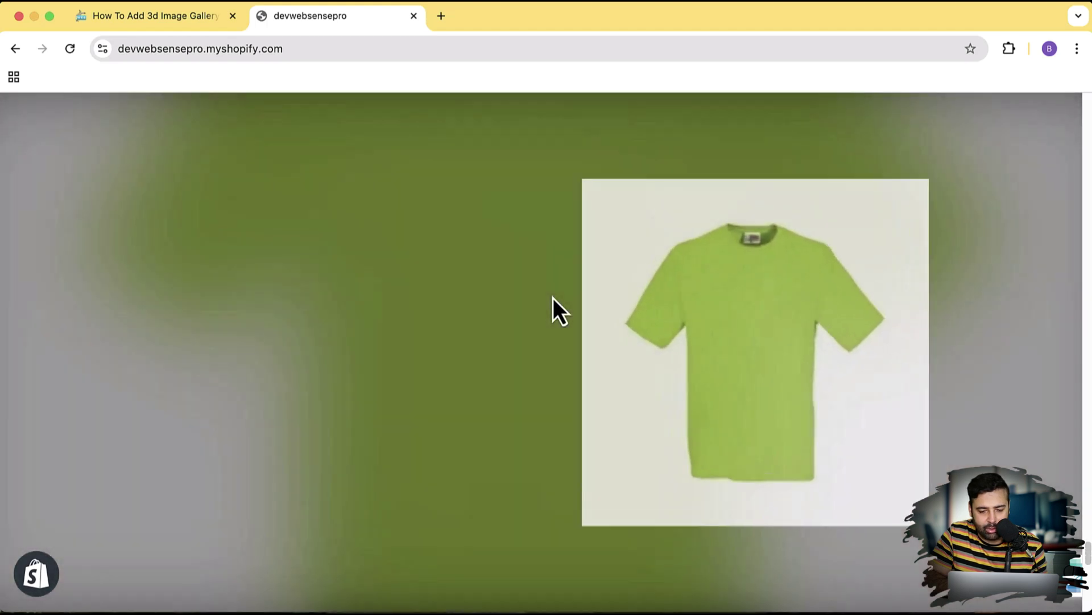
scroll(553, 298, "down", 2)
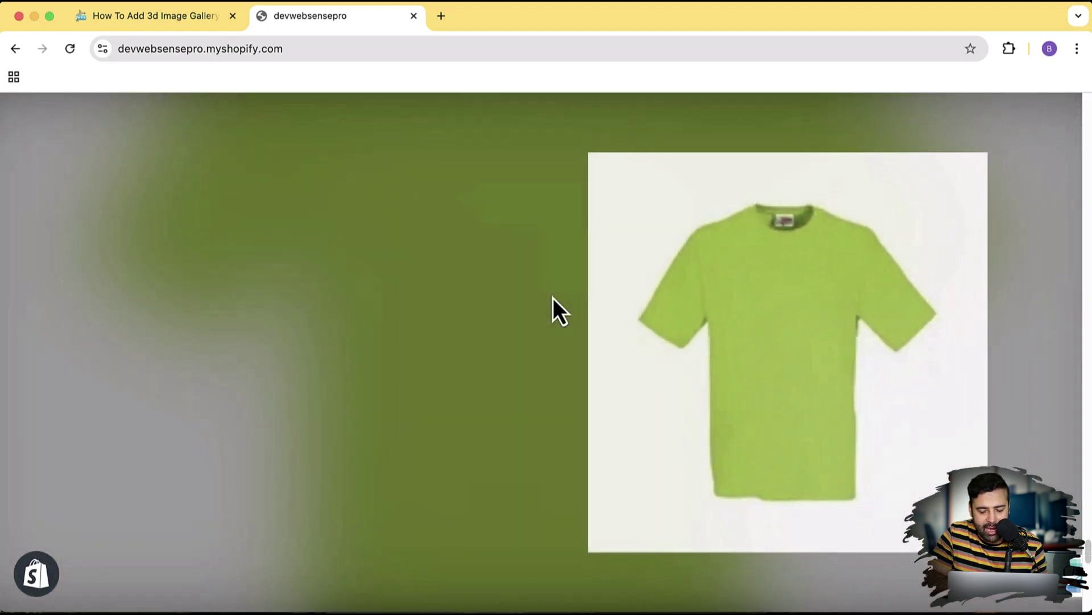
scroll(553, 298, "up", 5)
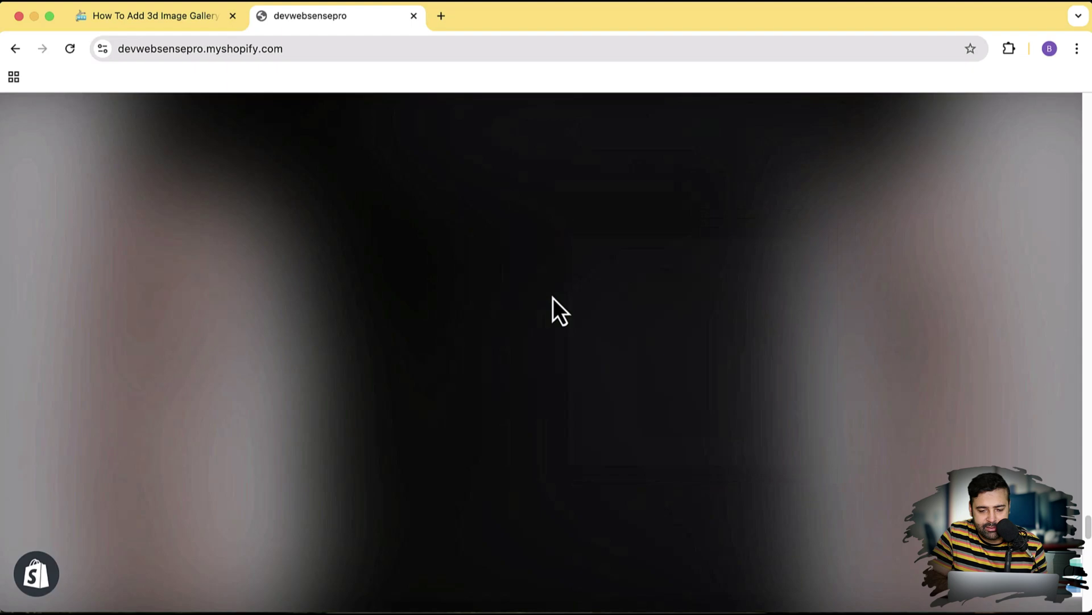
scroll(553, 298, "up", 4)
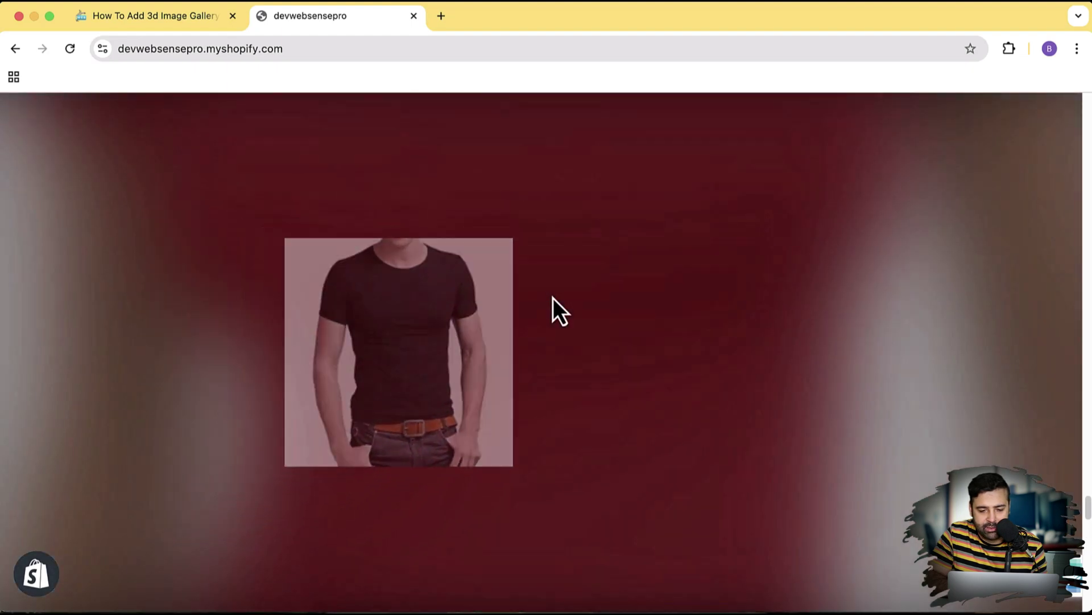
scroll(553, 298, "up", 3)
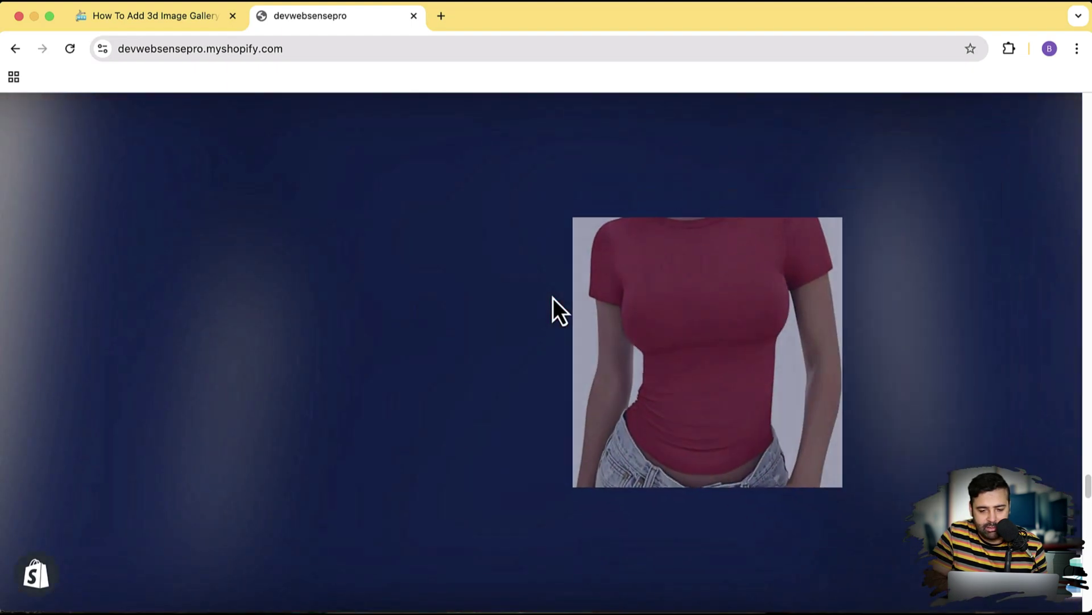
scroll(553, 298, "up", 4)
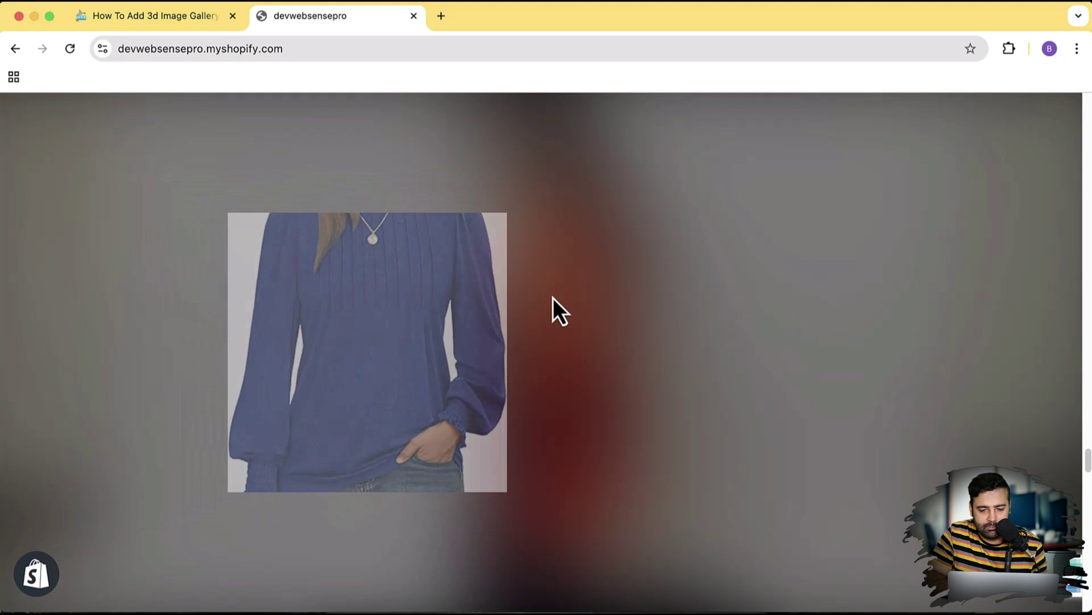
scroll(553, 298, "up", 3)
scroll(553, 298, "down", 3)
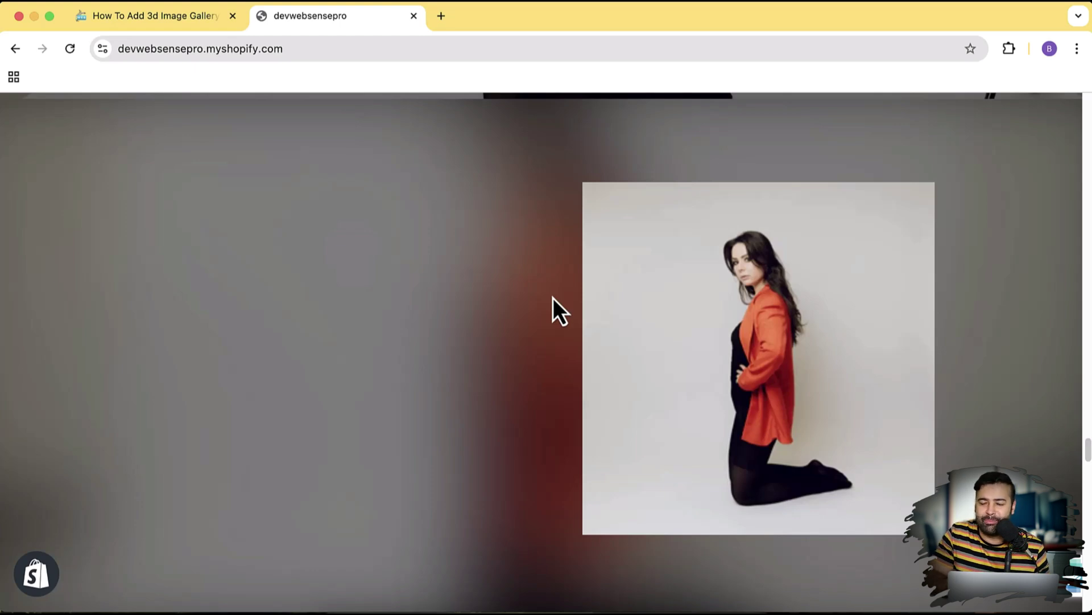
scroll(553, 298, "up", 10)
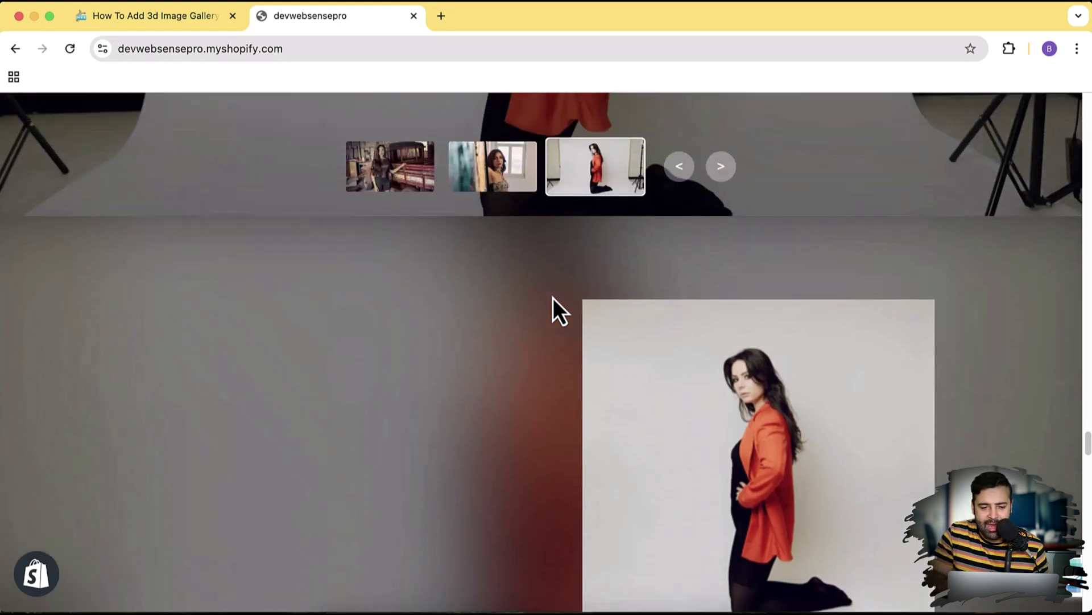
scroll(553, 298, "up", 15)
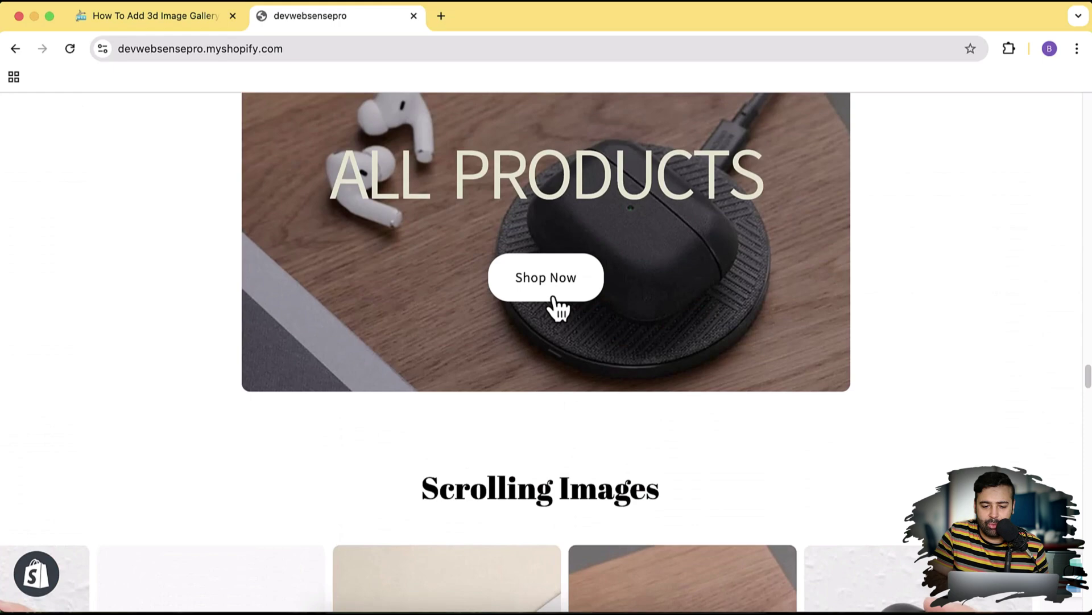
scroll(553, 299, "up", 15)
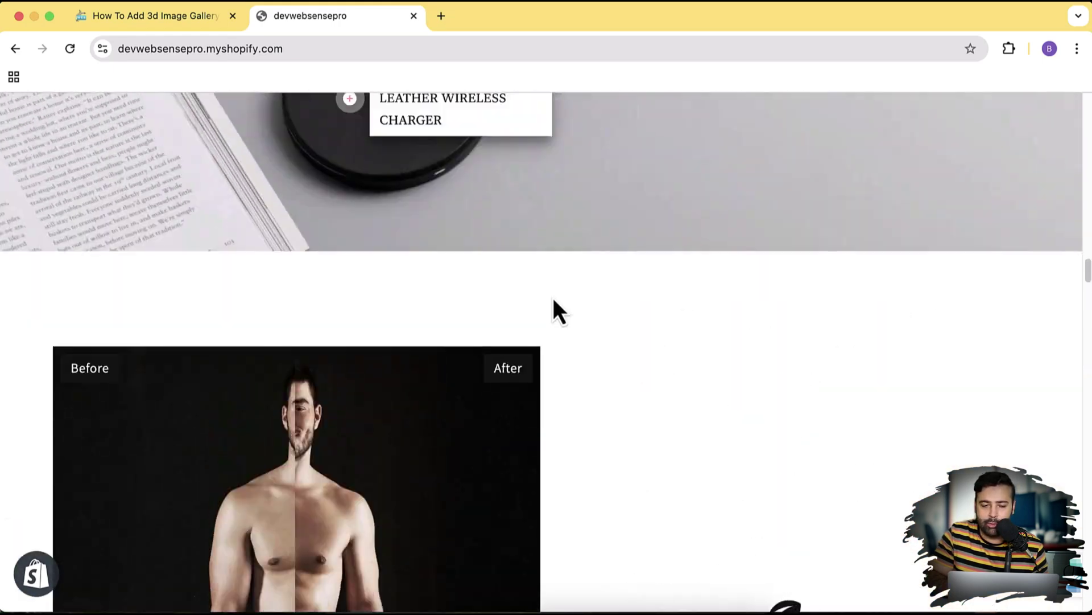
scroll(554, 307, "up", 20)
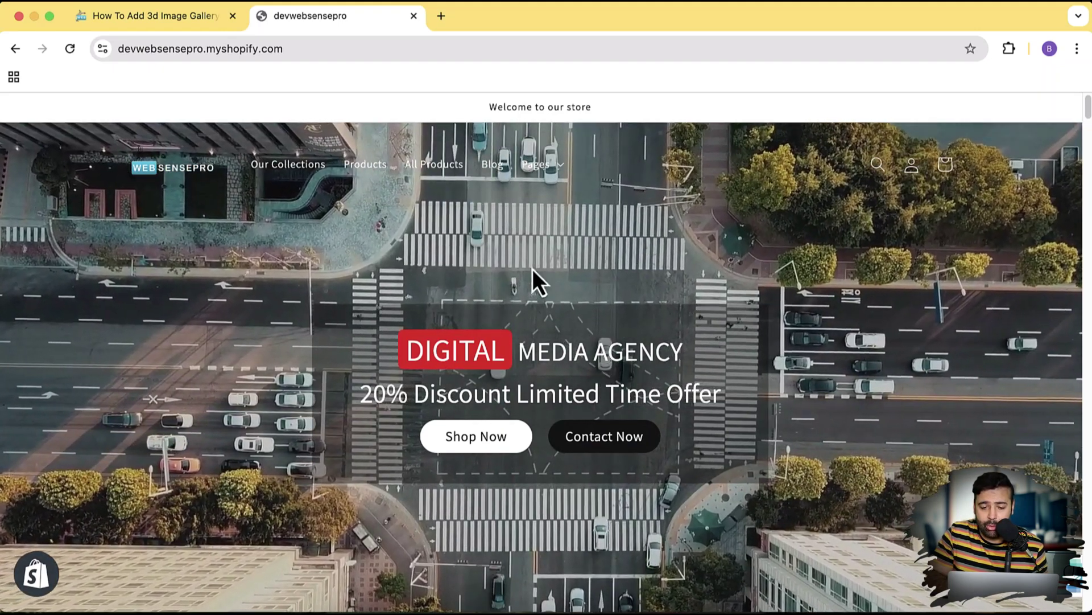
Show the store's Pages menu, then close it again
left_click(561, 174)
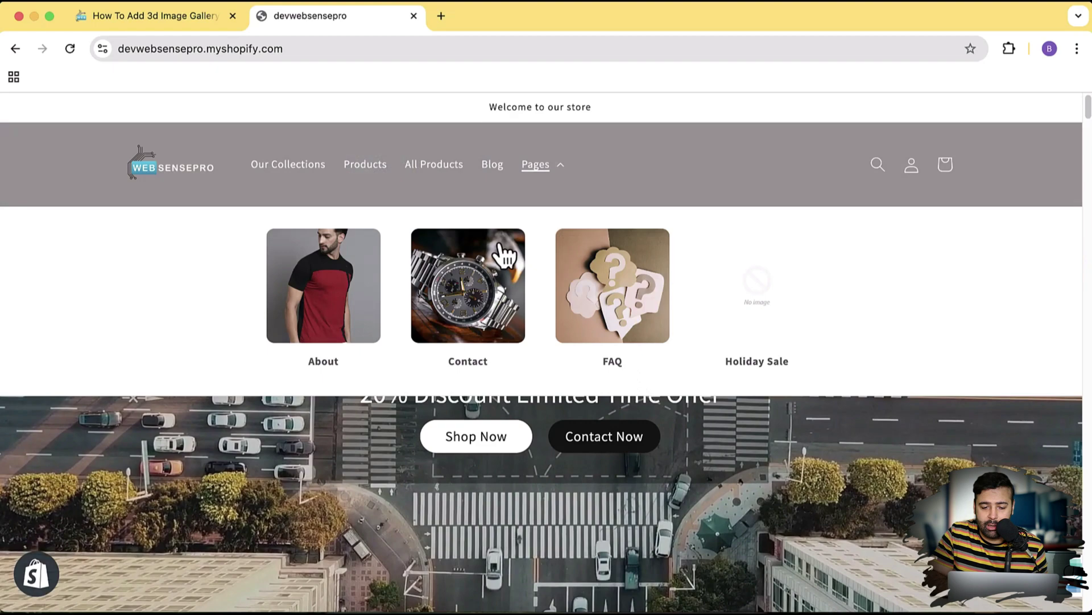
left_click(730, 443)
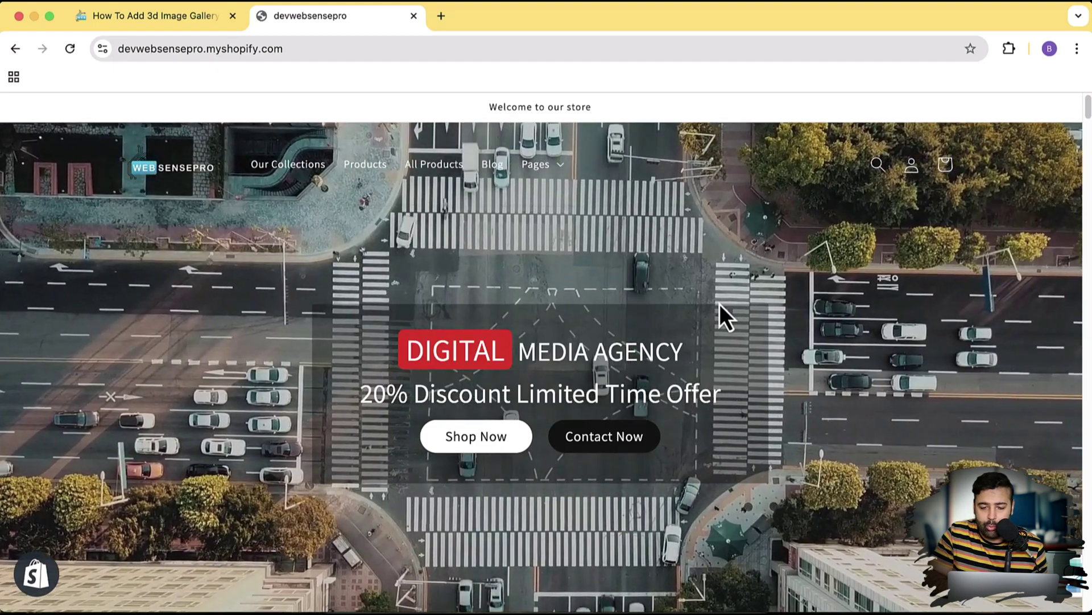
scroll(719, 304, "down", 2)
scroll(739, 174, "down", 5)
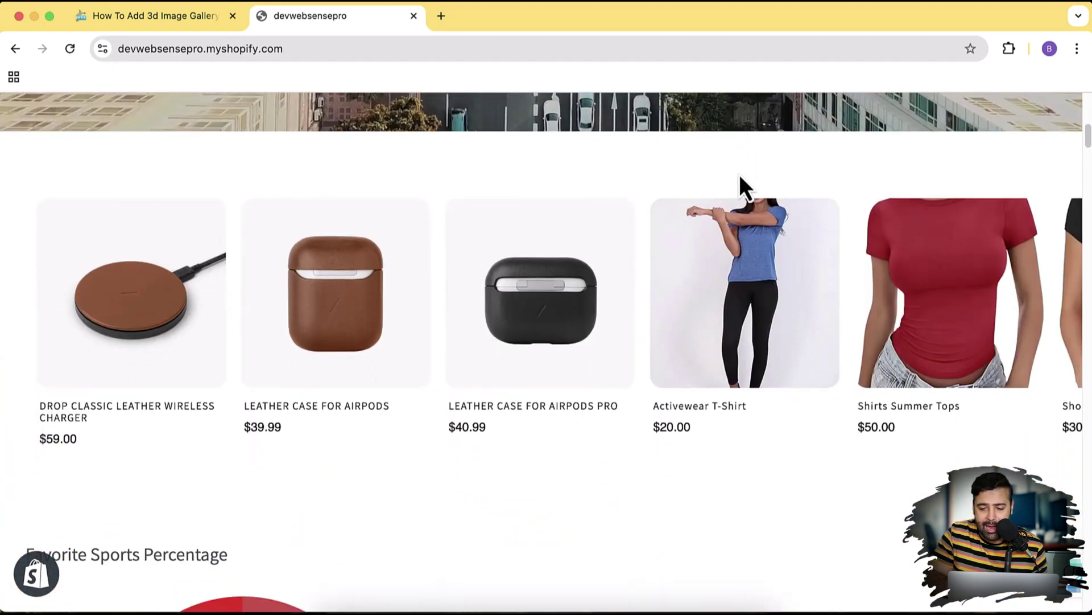
scroll(780, 365, "down", 3)
scroll(780, 365, "up", 2)
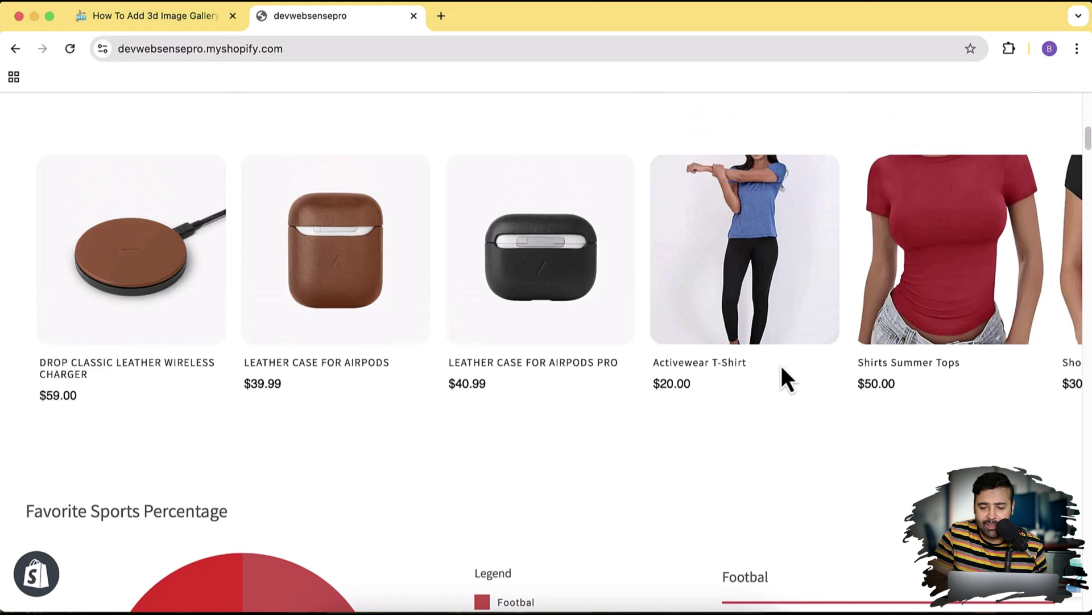
scroll(781, 365, "up", 1)
Advance the product carousel three times, then scroll down to the Featured products grid
left_click(1035, 311)
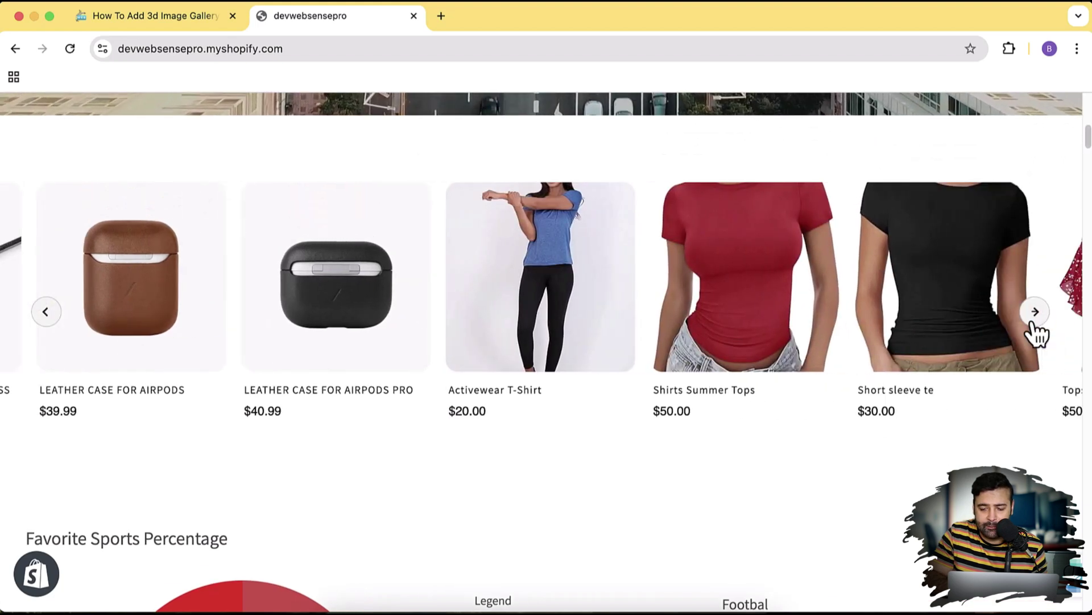
left_click(1035, 311)
left_click(1035, 311)
scroll(638, 360, "down", 2)
scroll(638, 359, "down", 5)
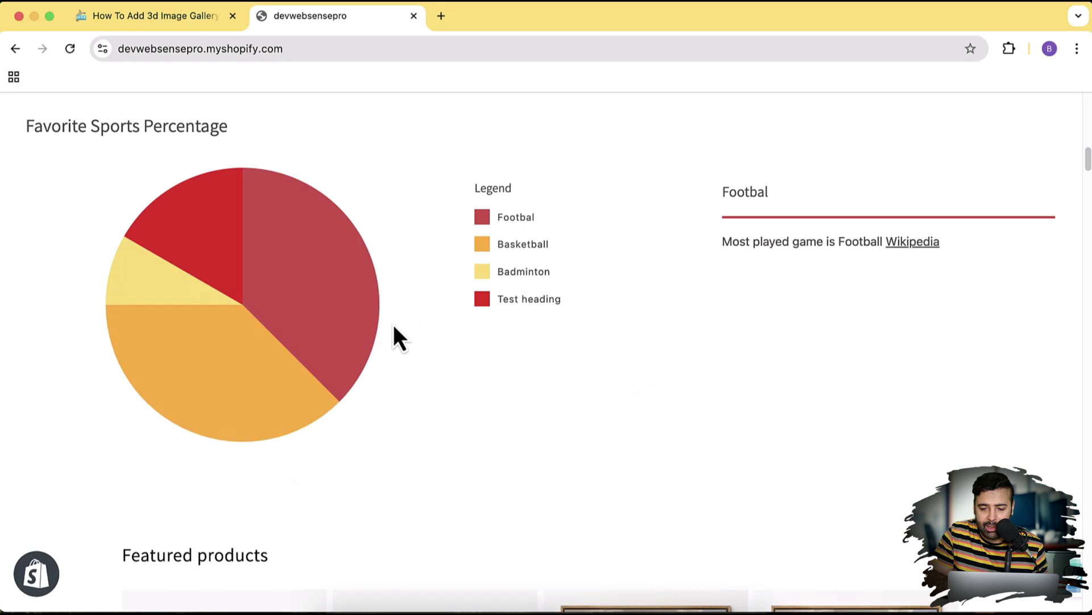
scroll(564, 259, "down", 5)
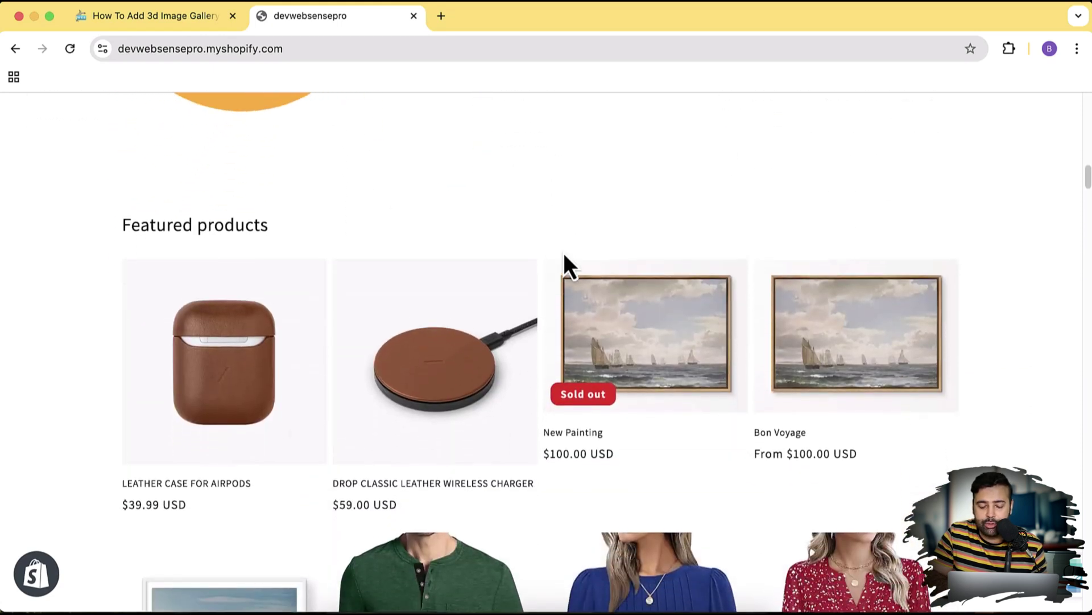
scroll(564, 259, "down", 2)
scroll(575, 262, "down", 3)
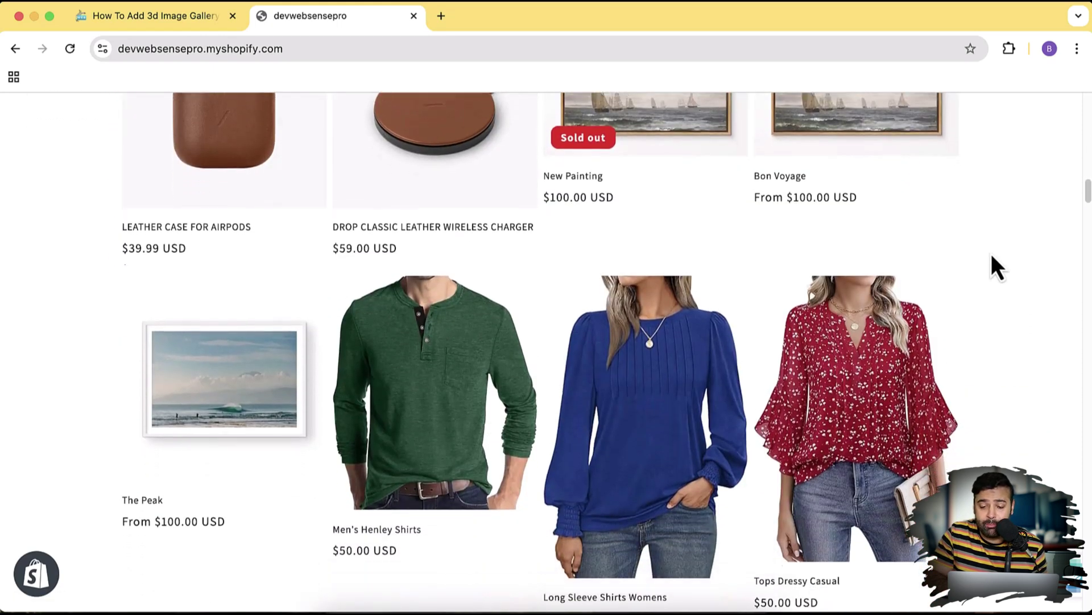
scroll(991, 254, "down", 3)
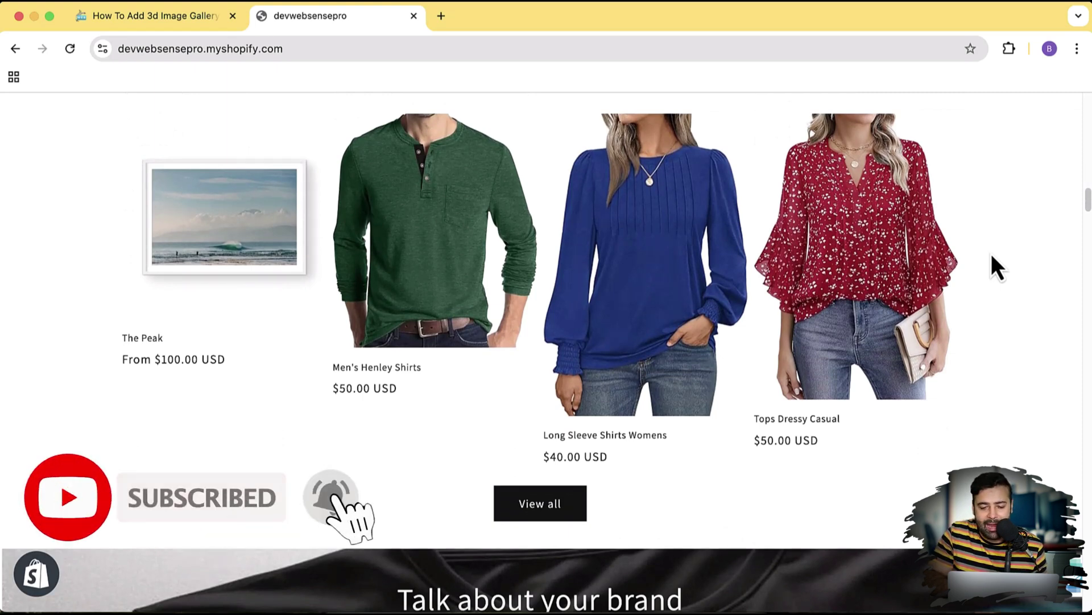
Advance the feature carousel and reveal the brown case and AirPods Pro case hotspot labels
scroll(991, 253, "down", 10)
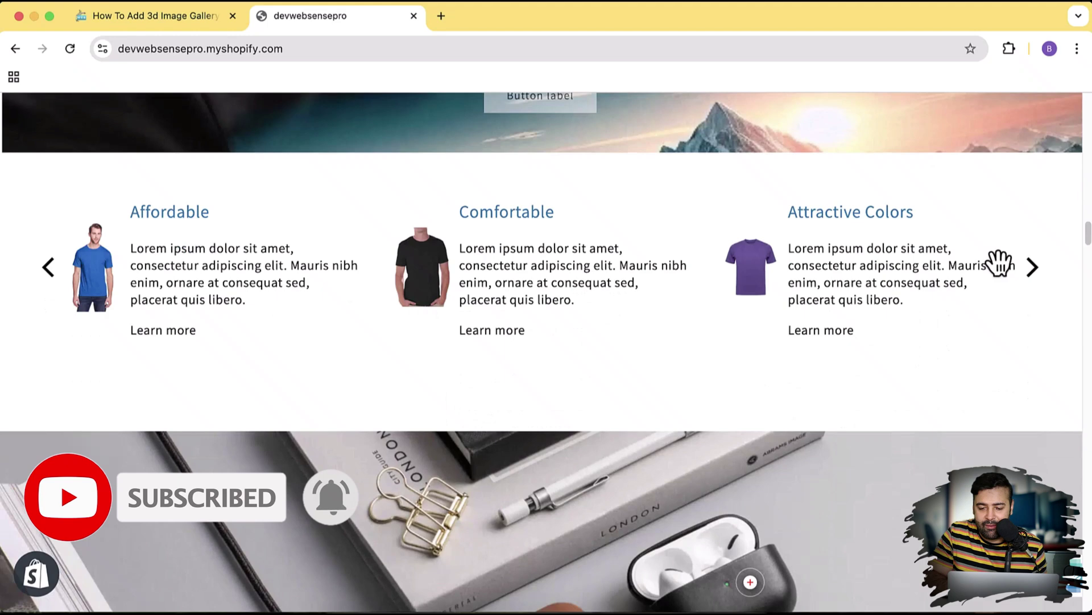
scroll(999, 263, "down", 1)
left_click(1034, 260)
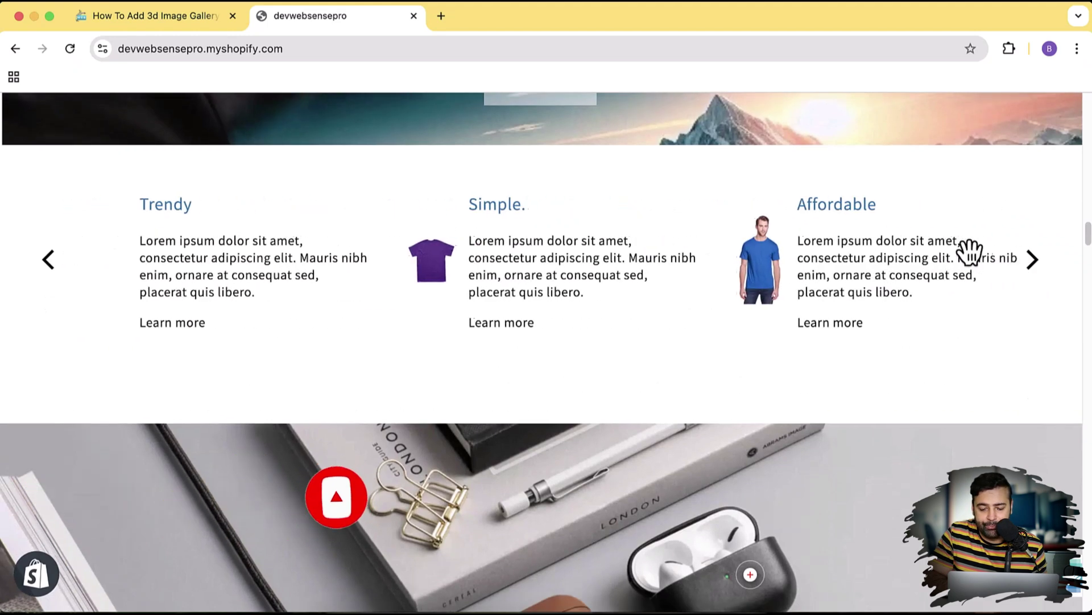
scroll(968, 248, "down", 6)
left_click(561, 305)
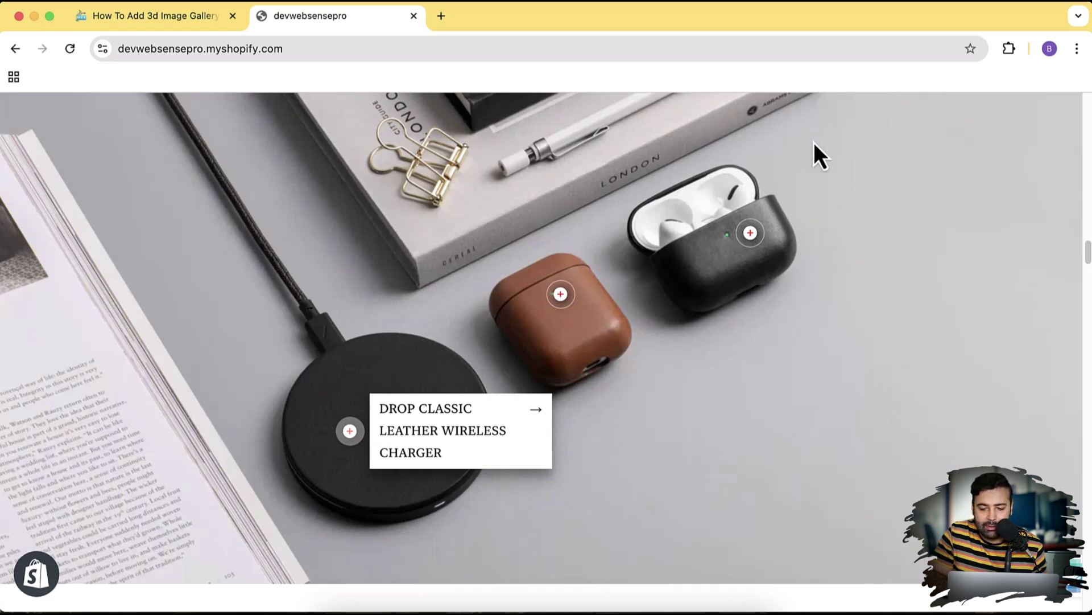
left_click(569, 297)
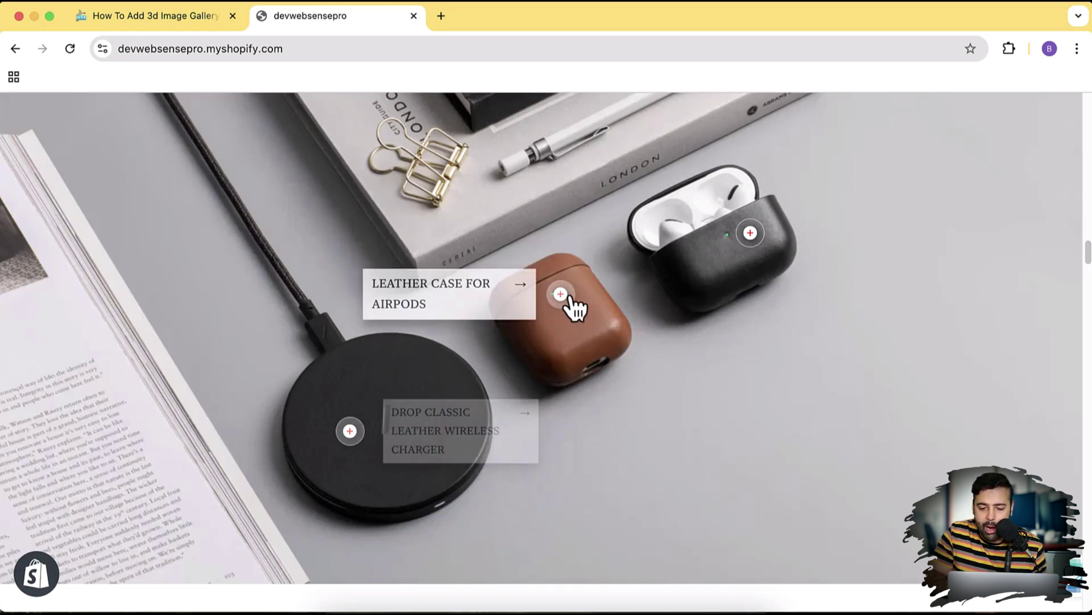
left_click(759, 234)
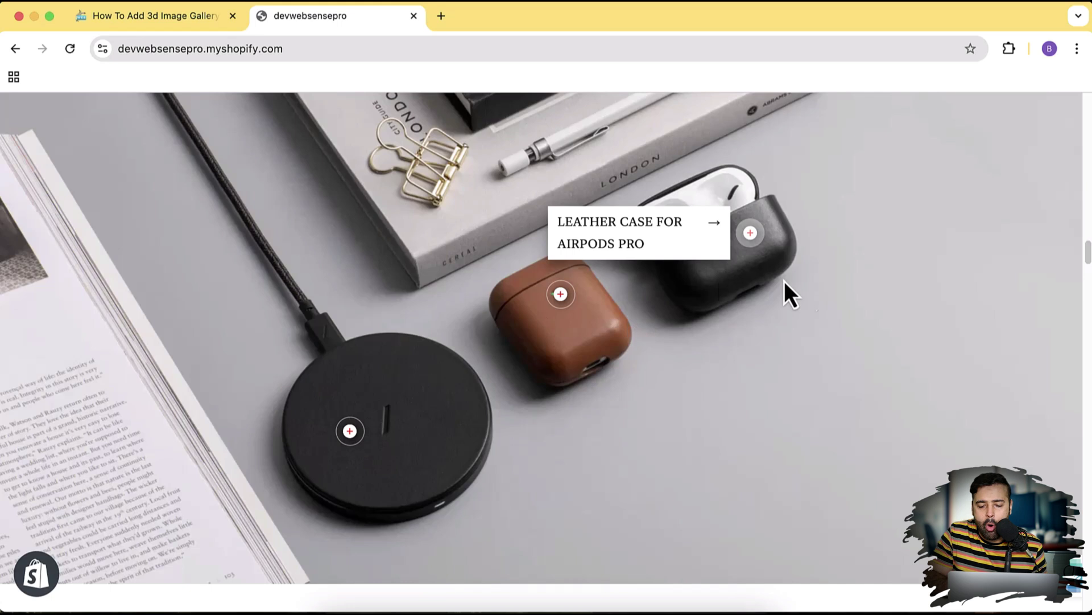
Slide the before/after comparison divider and show the Tab 2 content
scroll(869, 238, "down", 10)
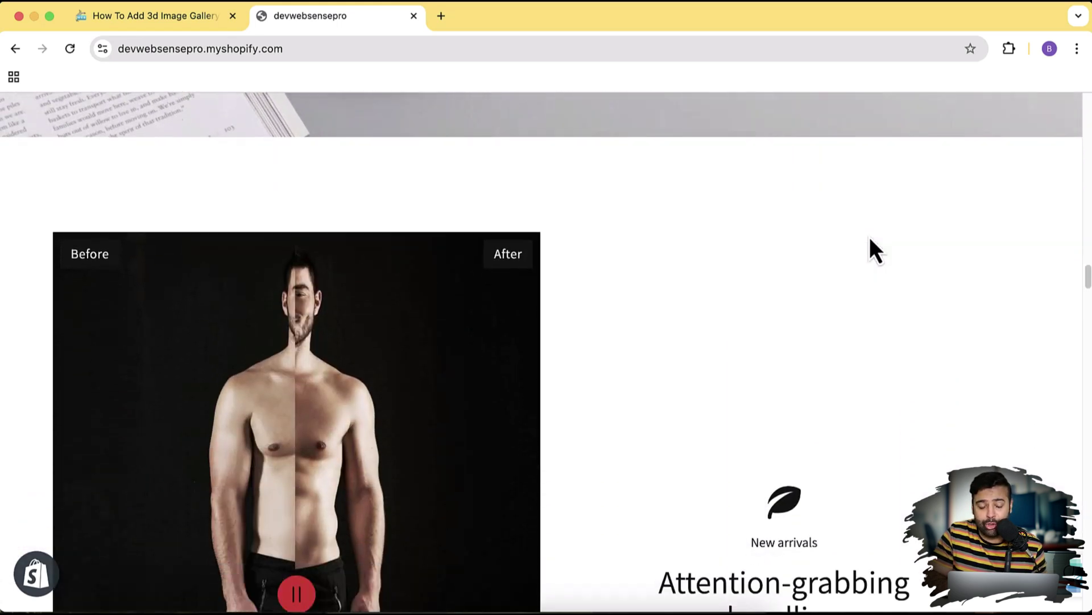
scroll(870, 237, "down", 2)
scroll(870, 237, "up", 1)
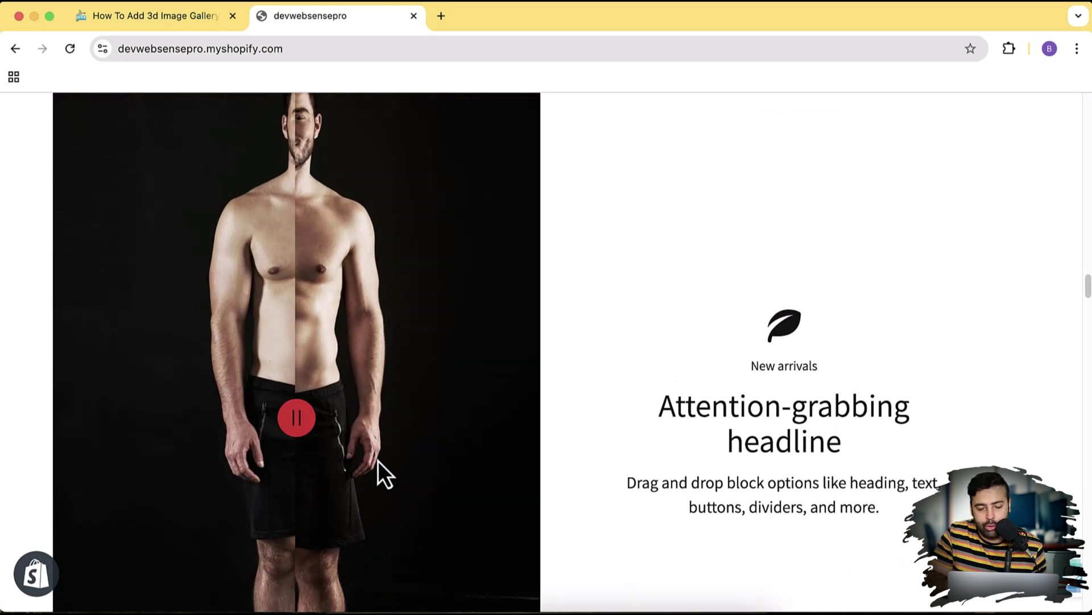
left_click_drag(349, 434, 307, 441)
scroll(598, 359, "down", 10)
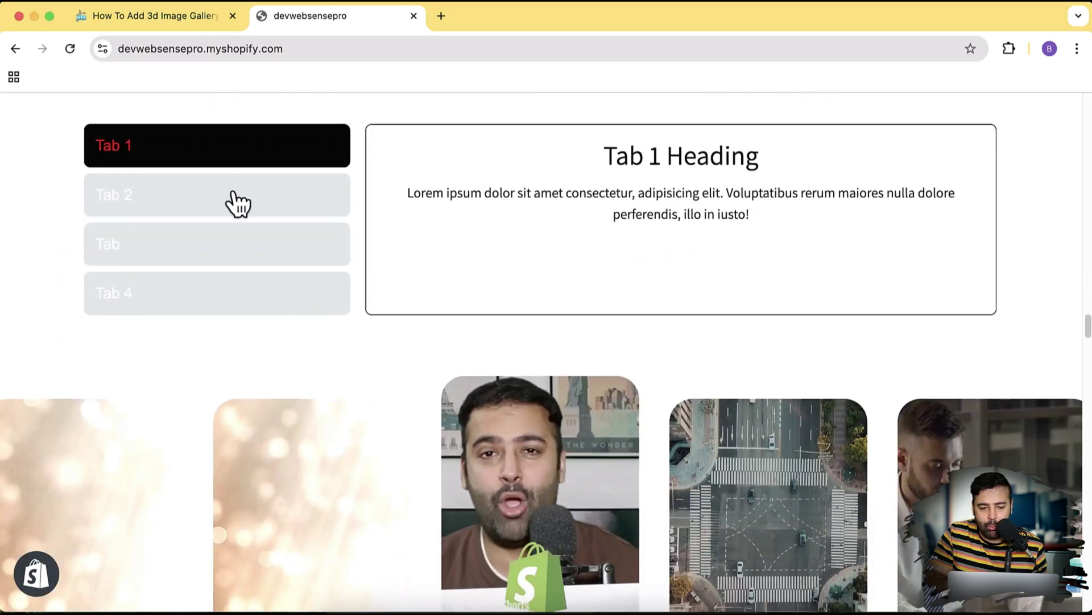
left_click(237, 202)
Drag the video carousel forward a few cards and back again
scroll(302, 270, "down", 5)
scroll(428, 243, "up", 1)
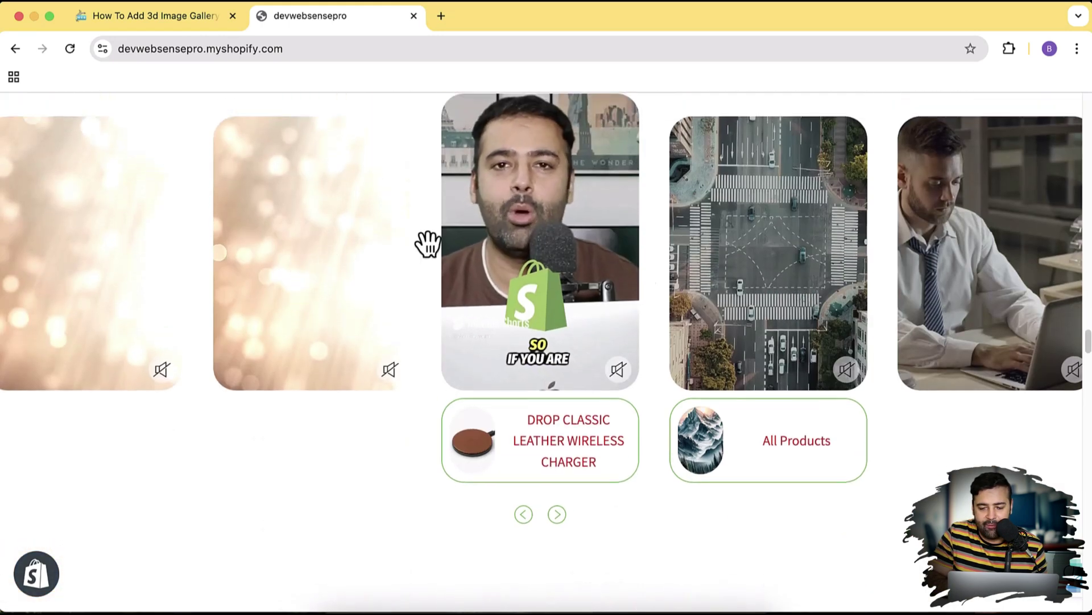
left_click_drag(886, 292, 681, 276)
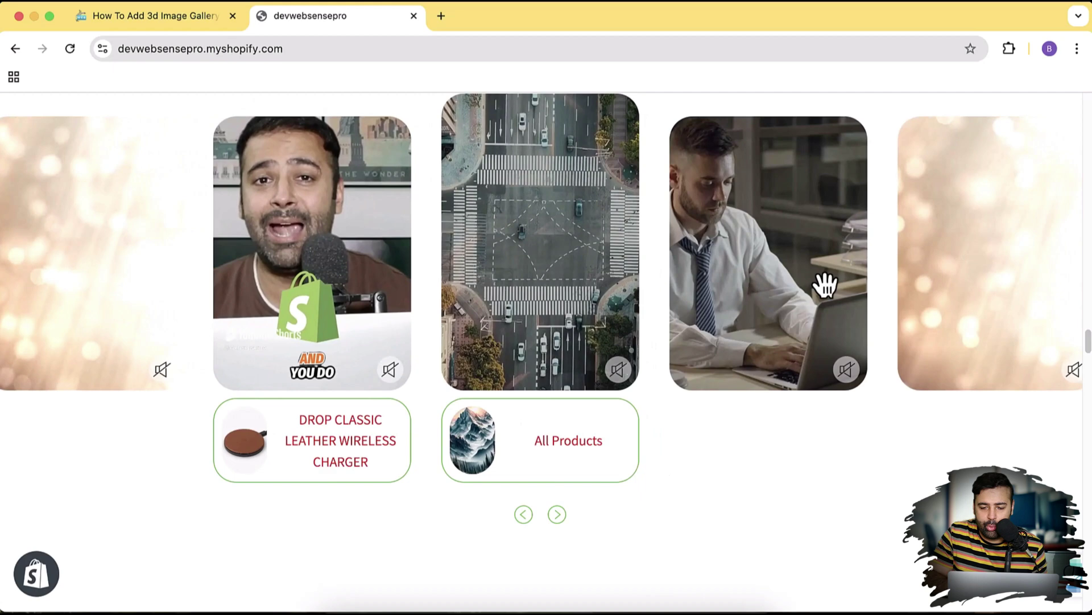
left_click_drag(825, 285, 514, 281)
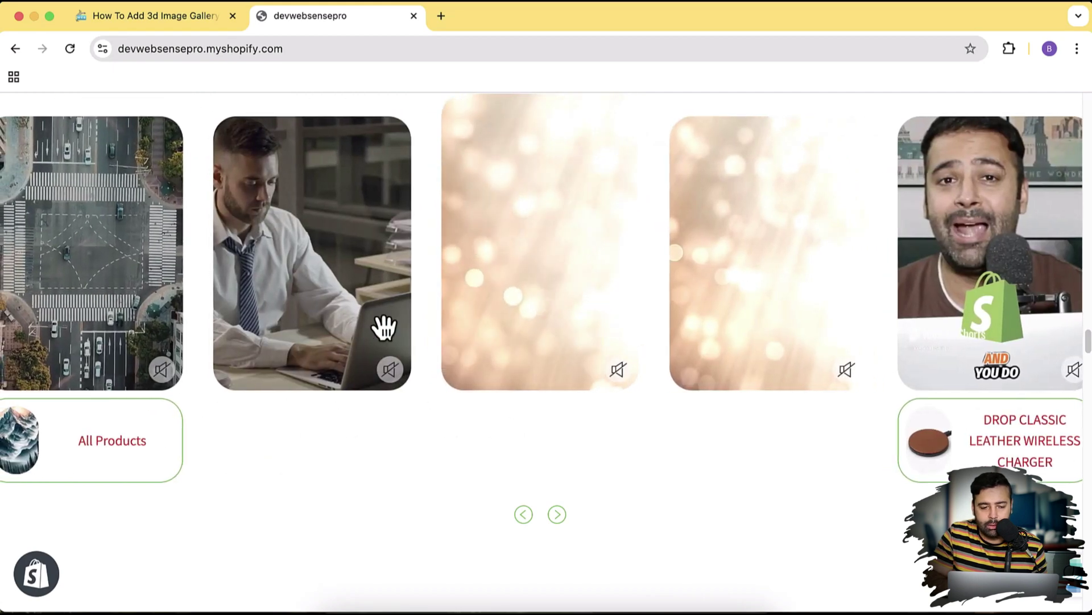
left_click_drag(395, 293, 685, 324)
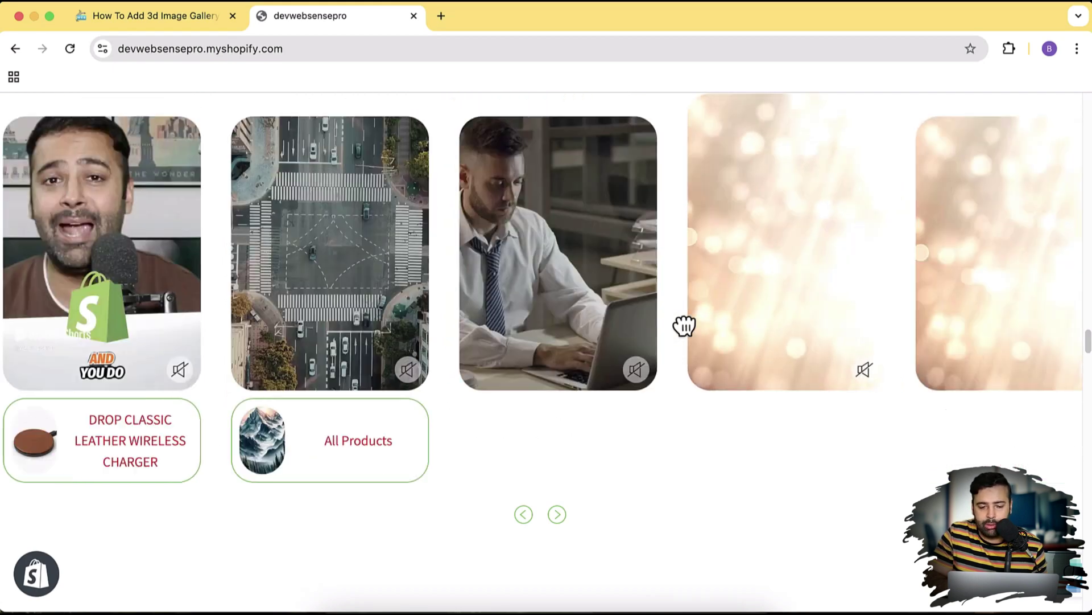
Scroll through the 3D gallery to watch its product photos animate
scroll(695, 268, "down", 5)
scroll(688, 263, "down", 10)
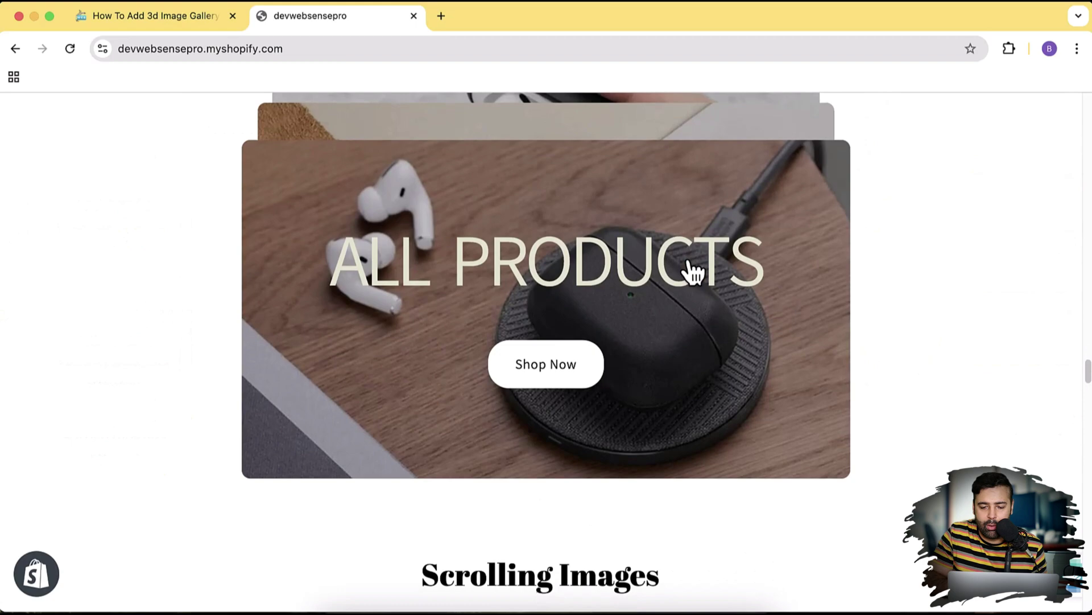
scroll(687, 261, "down", 10)
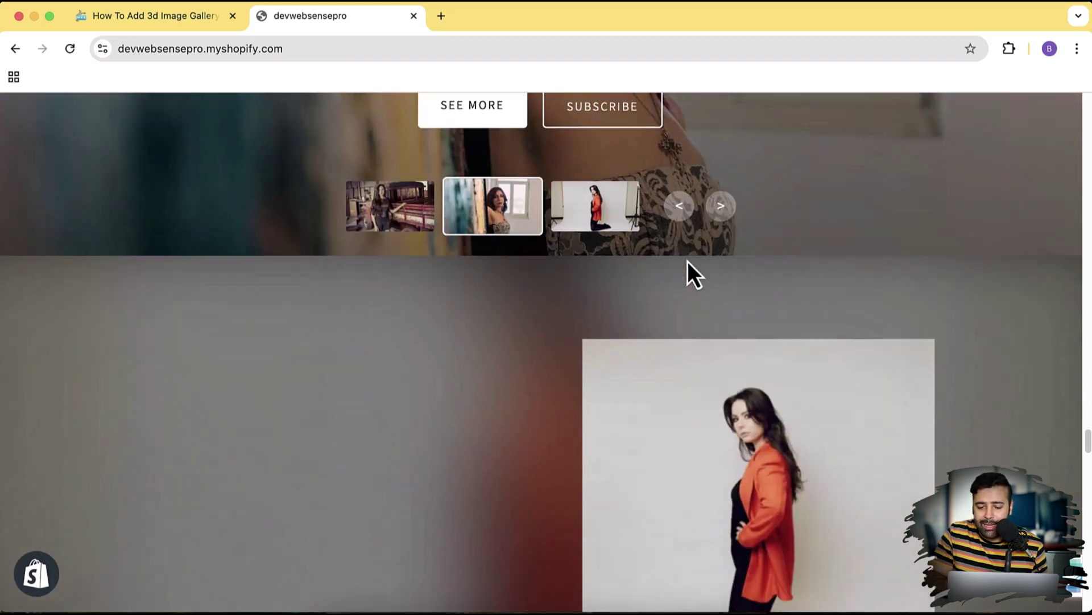
scroll(688, 261, "down", 10)
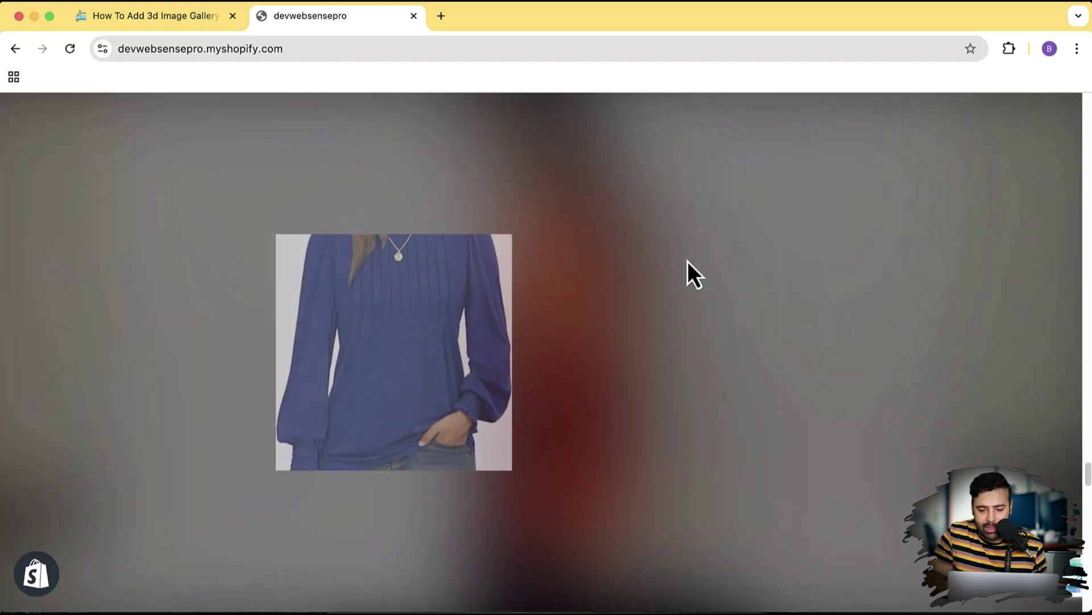
scroll(687, 262, "up", 10)
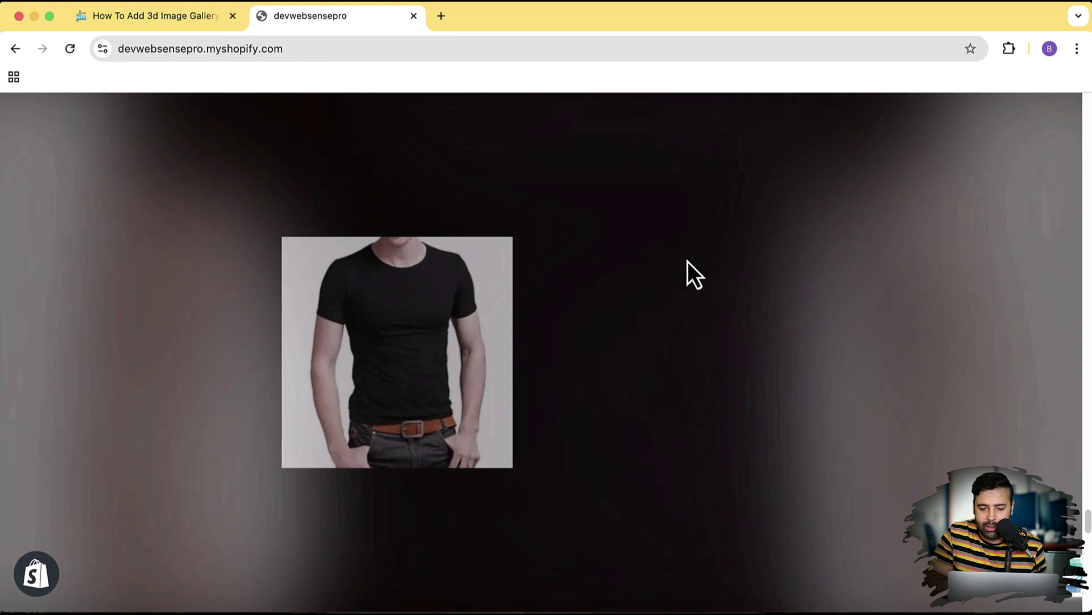
scroll(687, 261, "up", 5)
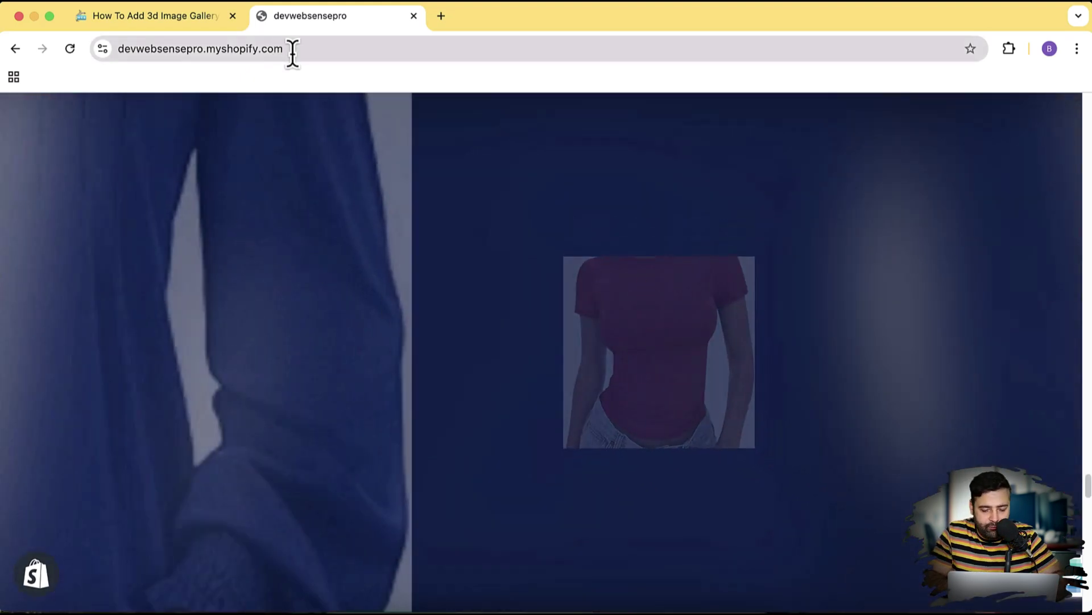
Copy the store address into a new browser tab and go to its /admin page
left_click(293, 53)
key("cmd+c")
left_click(442, 16)
key("cmd+v")
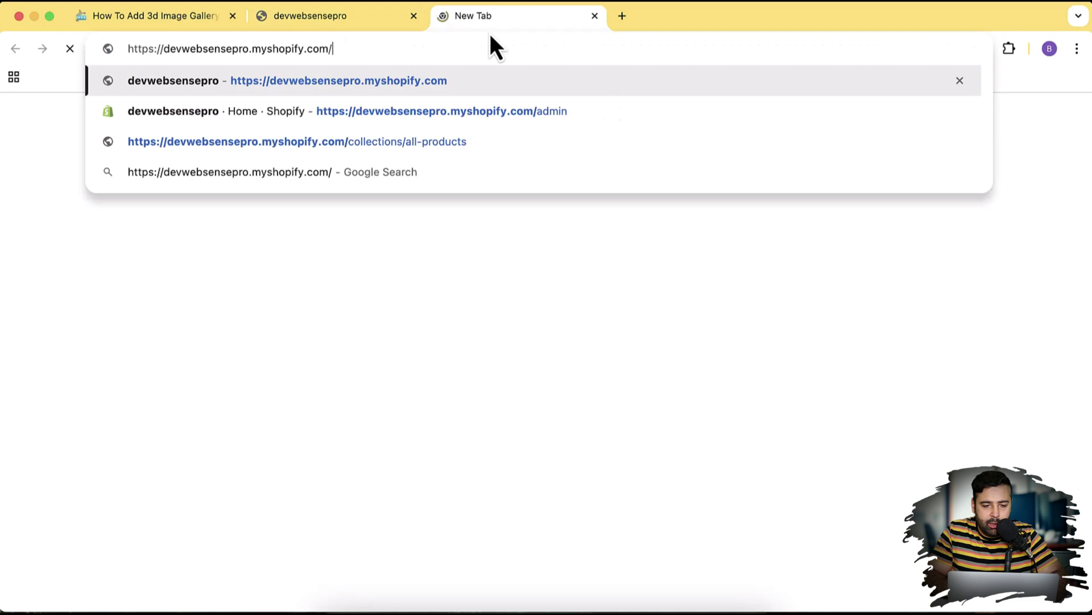
left_click(627, 111)
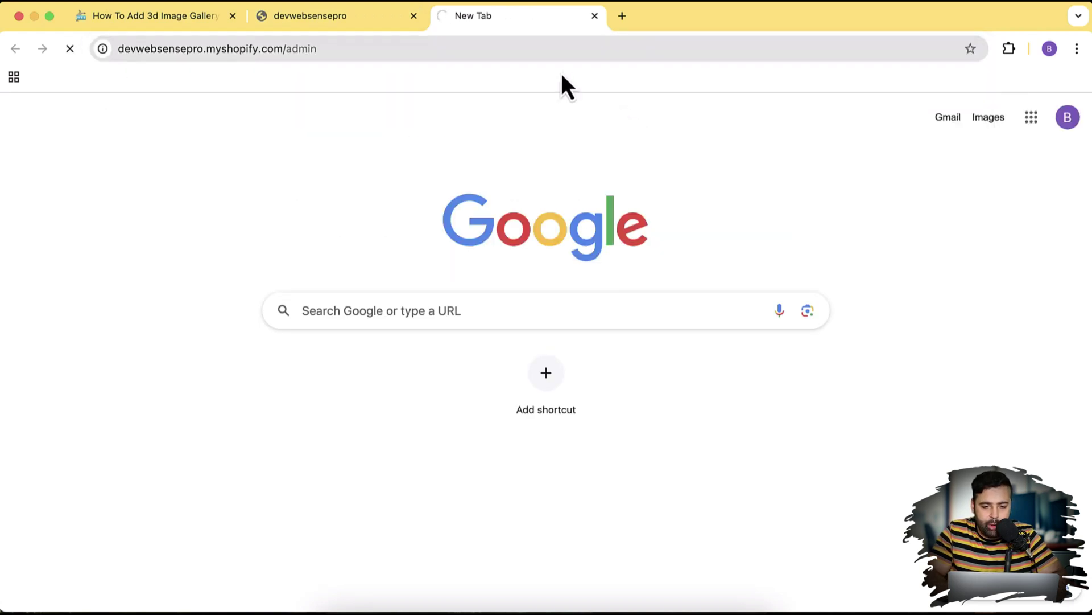
Review the Section Code block in the 3D gallery tutorial, then return to the admin.shopify.com tab
left_click(158, 24)
scroll(782, 383, "down", 10)
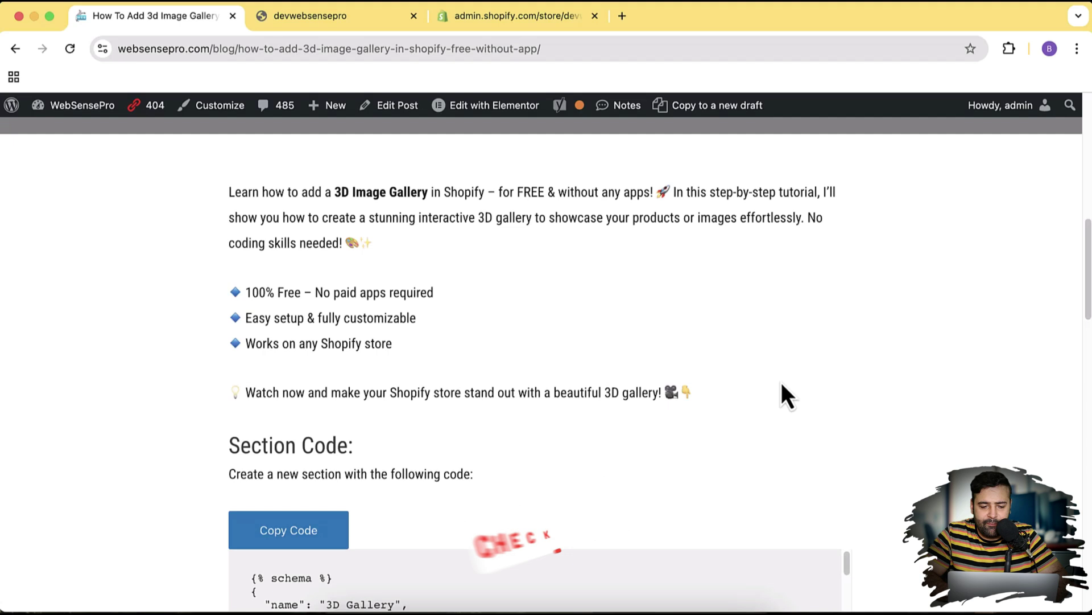
scroll(780, 381, "up", 5)
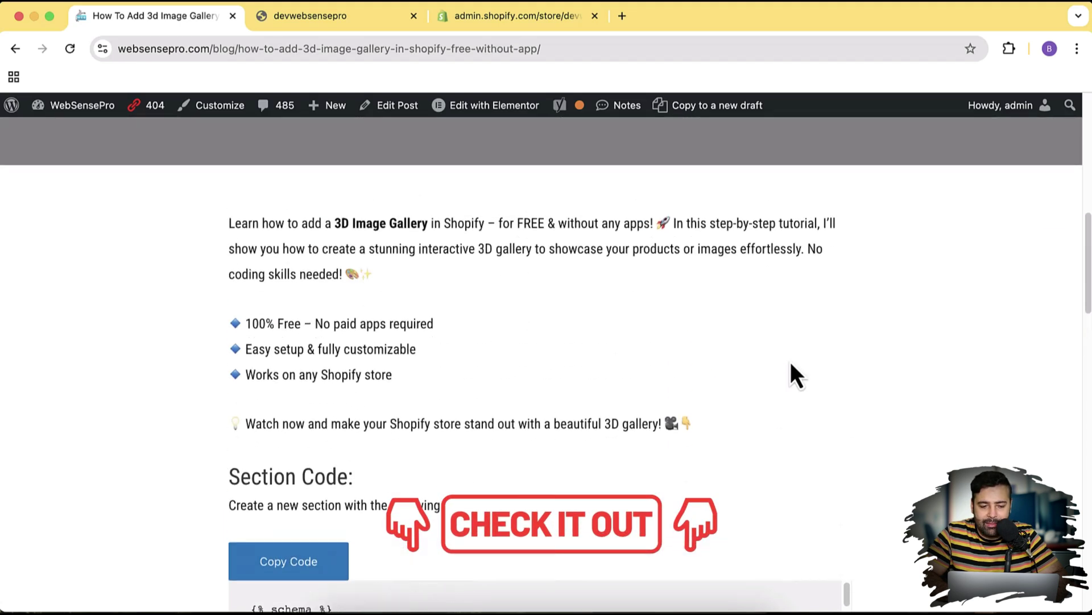
scroll(895, 424, "down", 1)
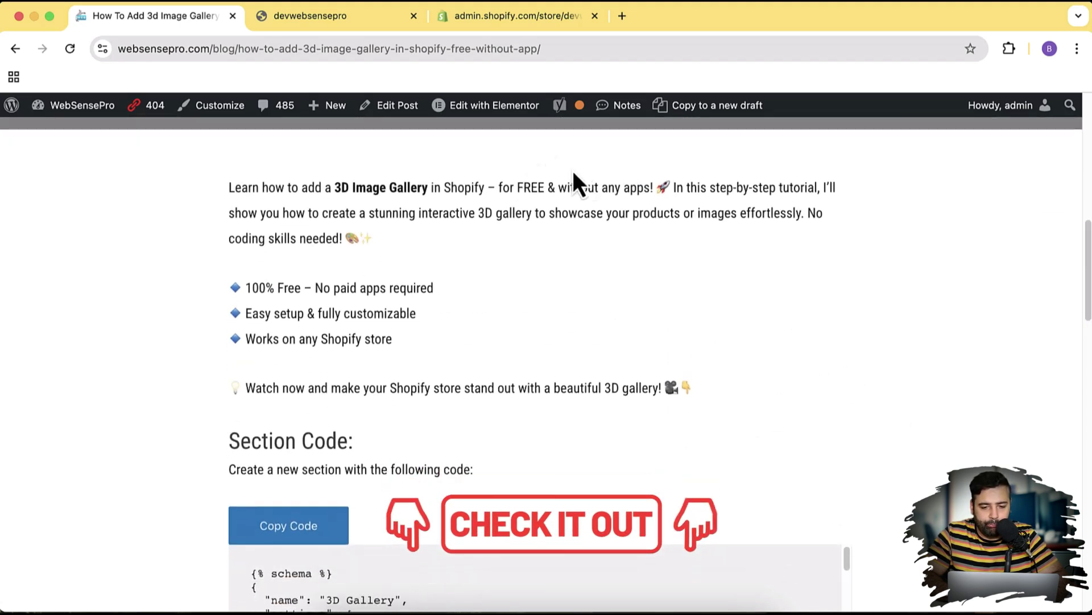
left_click(533, 28)
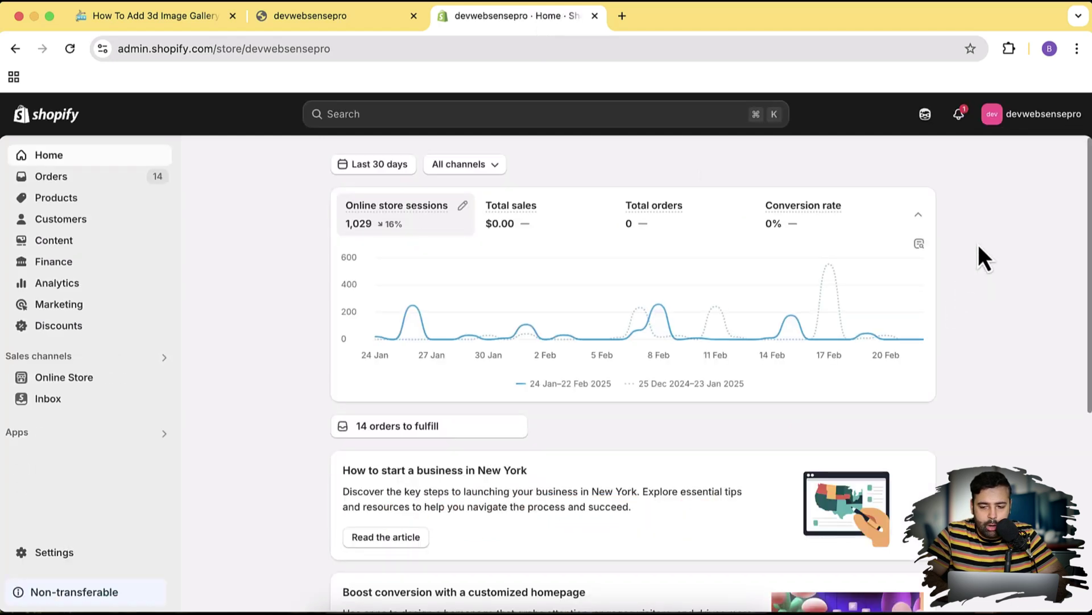
Choose Online Store under Sales channels in the admin sidebar to reach Themes
scroll(978, 244, "down", 5)
scroll(978, 244, "up", 5)
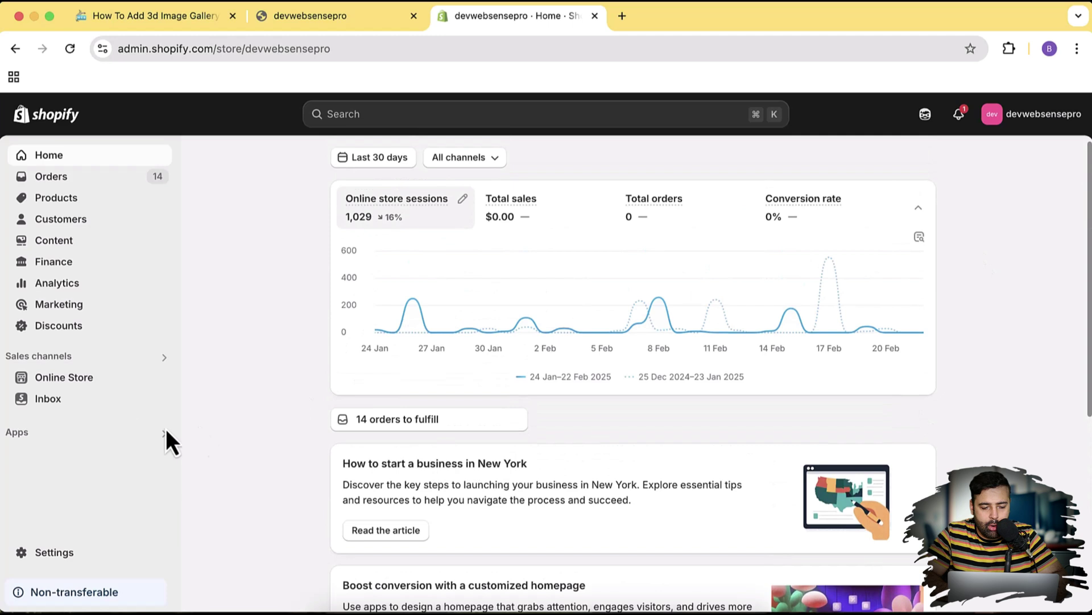
left_click(126, 378)
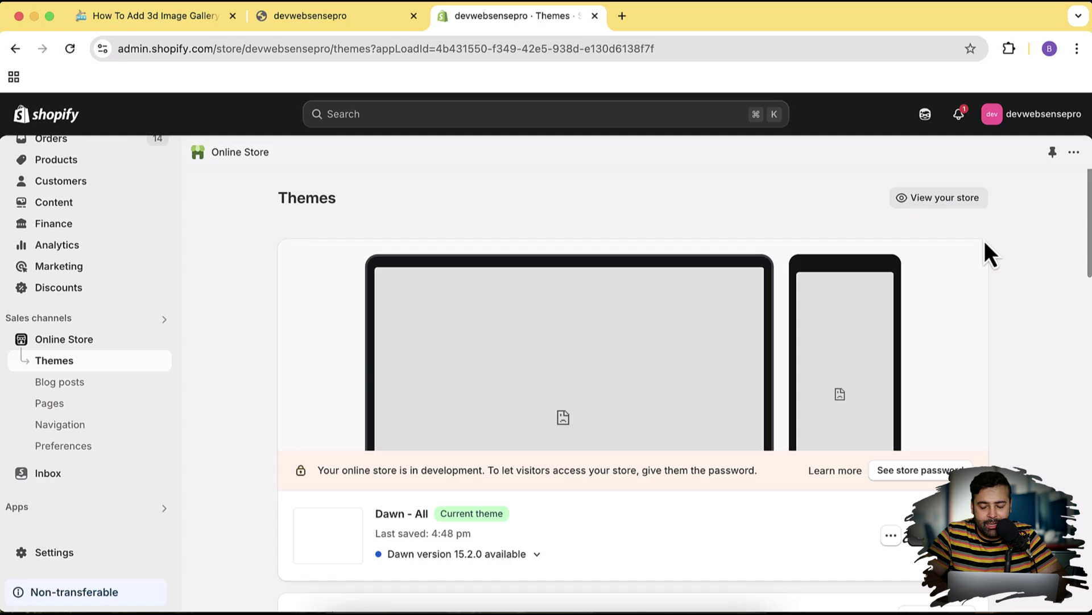
Scroll to Popular free themes and add the Sense theme to the library
scroll(986, 251, "down", 5)
scroll(987, 244, "down", 10)
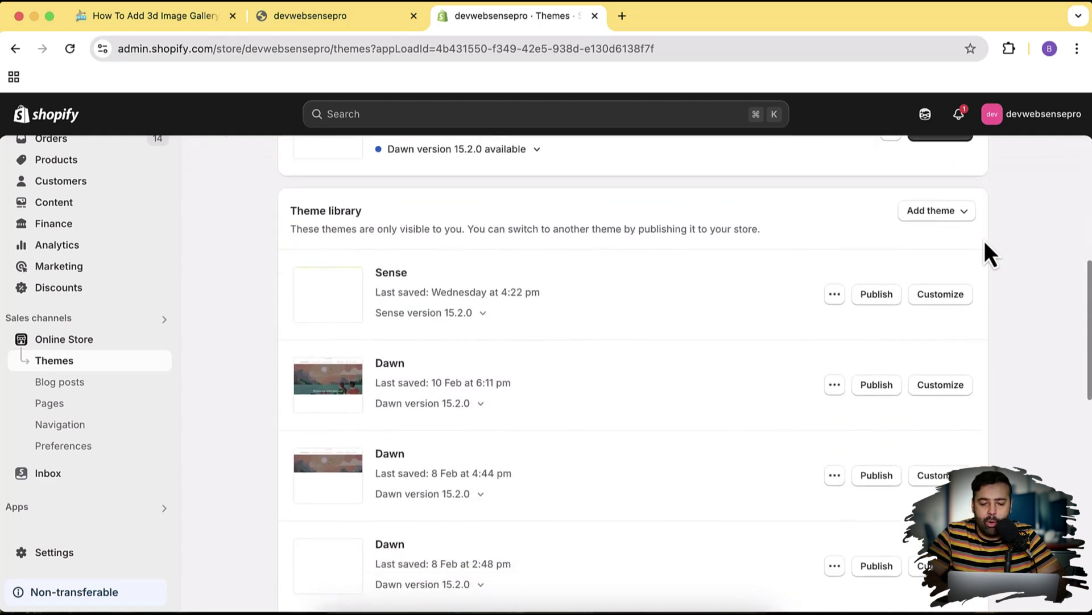
scroll(985, 244, "down", 9)
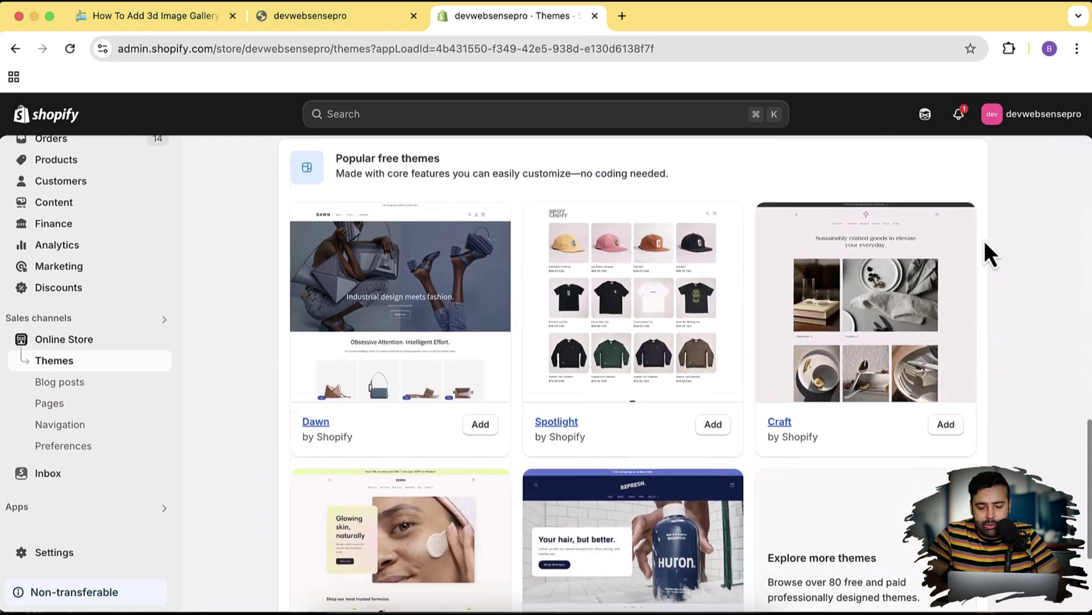
scroll(989, 253, "down", 1)
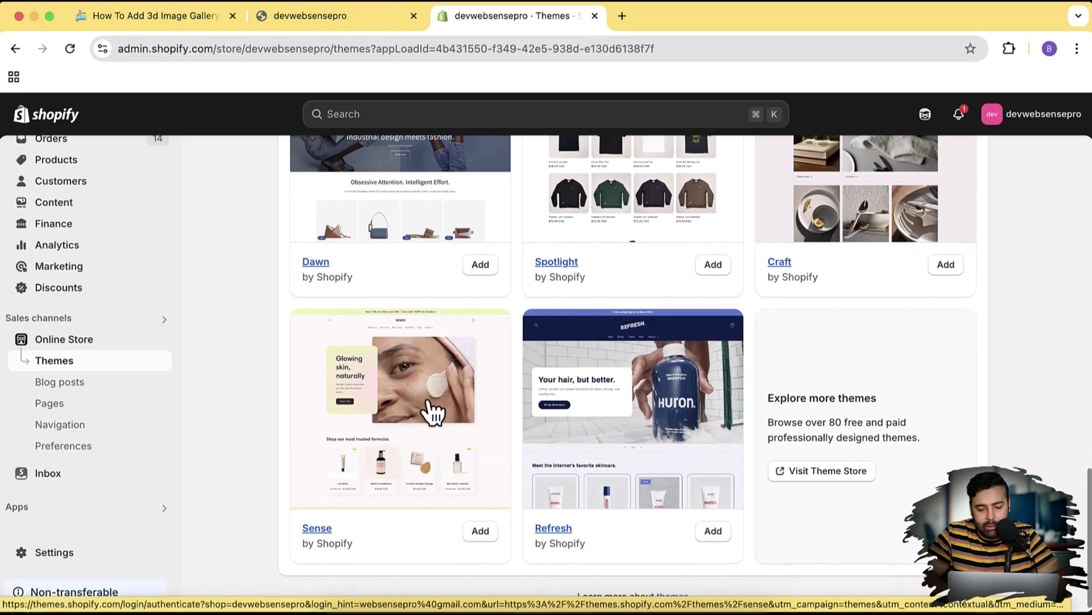
left_click(483, 538)
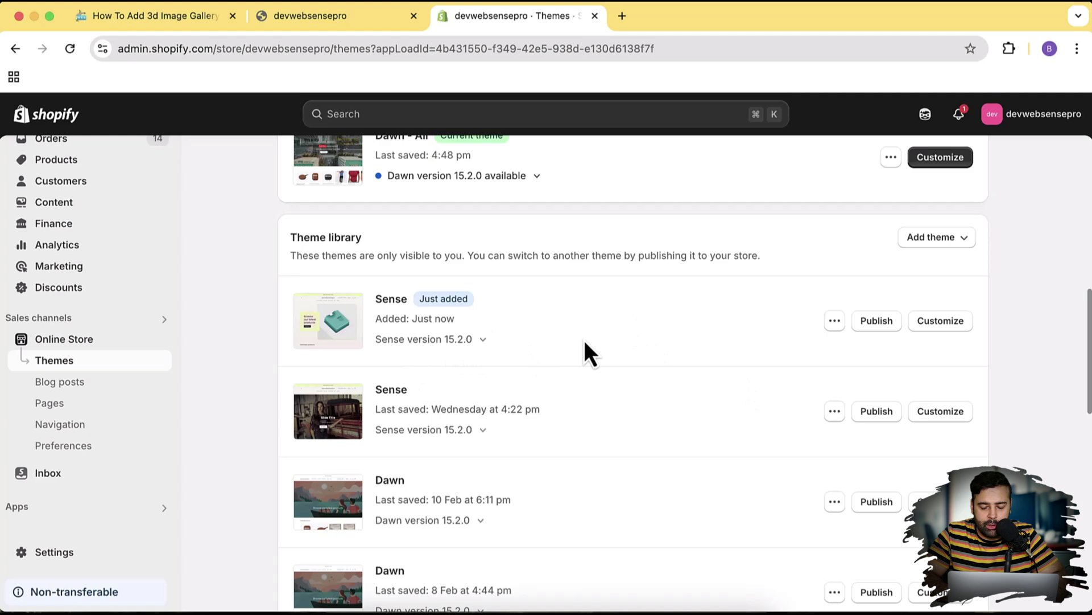
Publish the Sense theme in place of the current one and open its more-actions menu
left_click(886, 330)
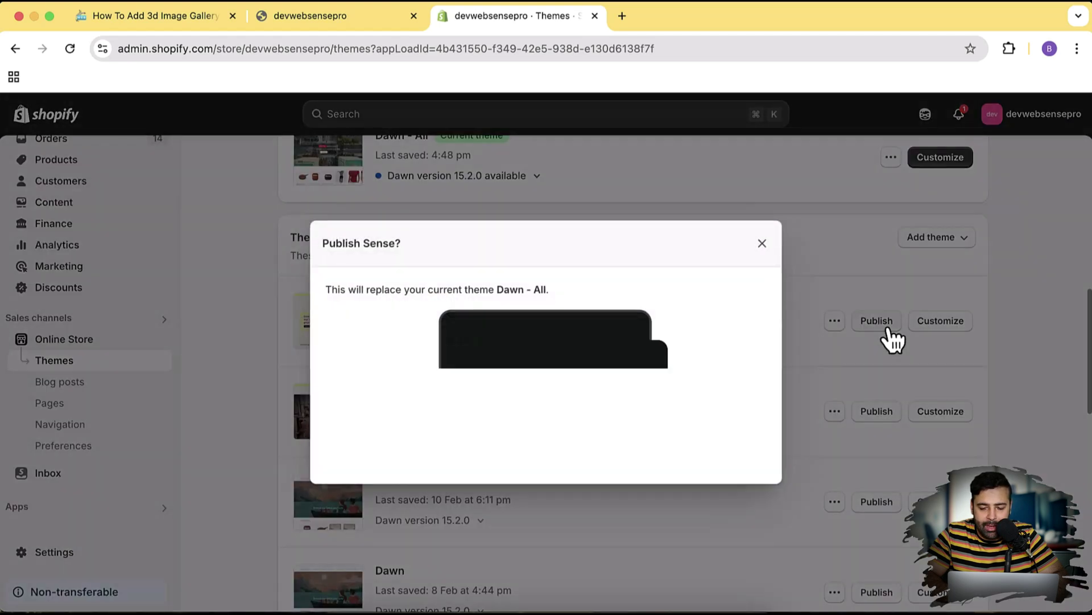
left_click(743, 462)
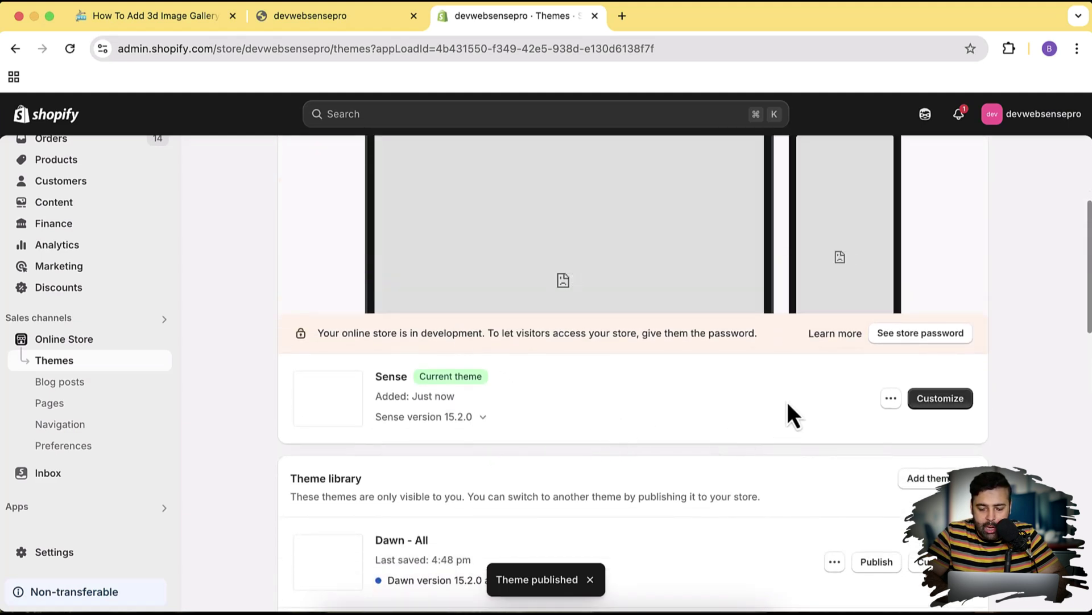
left_click(891, 401)
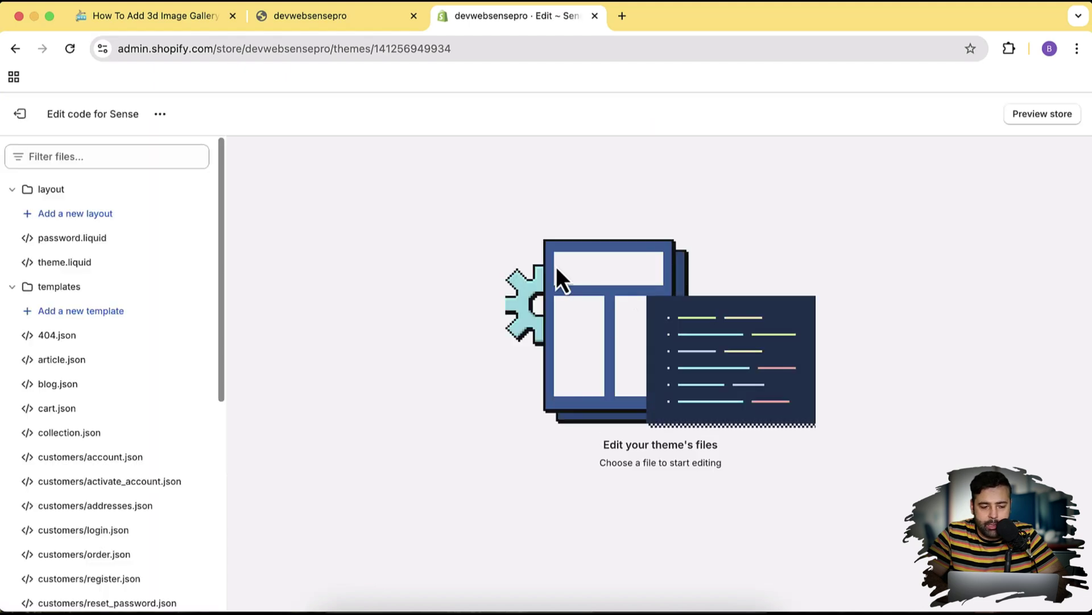
Expand the theme's sections folder and choose Add a new section
scroll(167, 292, "down", 6)
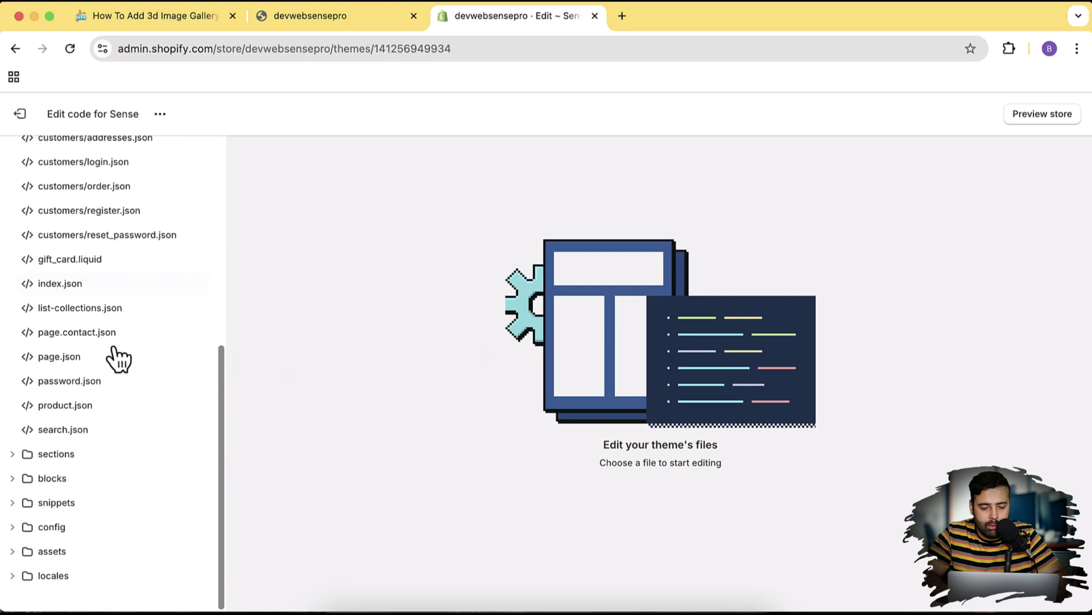
left_click(12, 455)
scroll(120, 361, "down", 2)
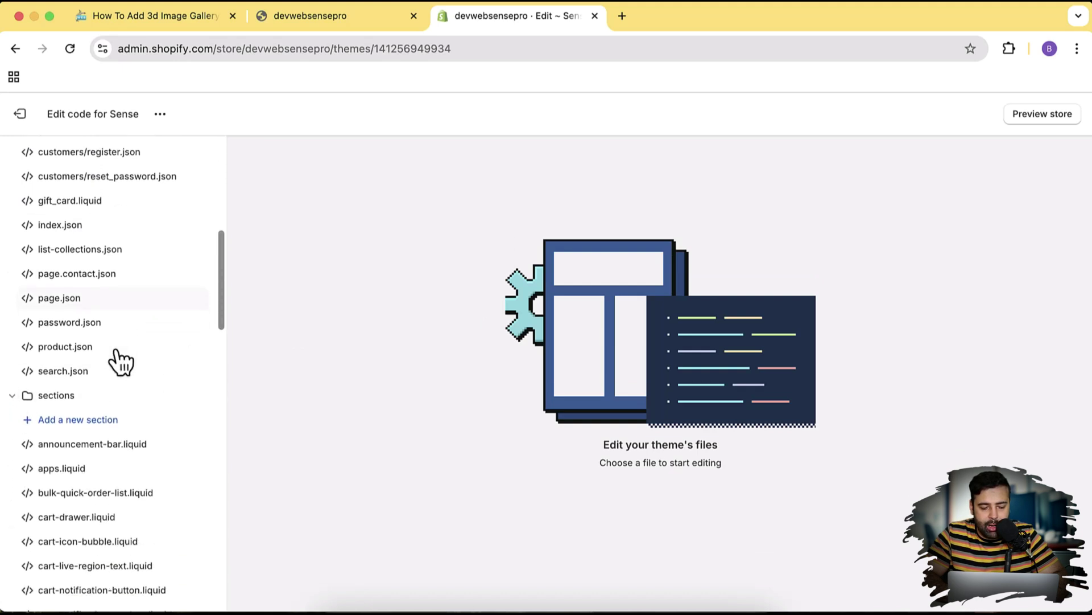
left_click(139, 423)
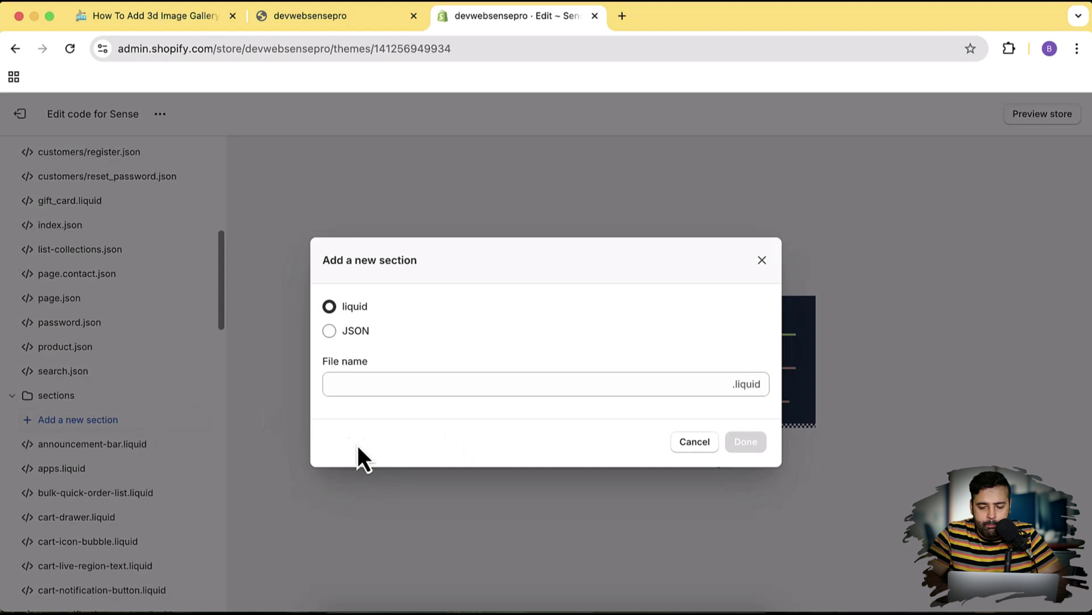
left_click(627, 25)
type("bbd")
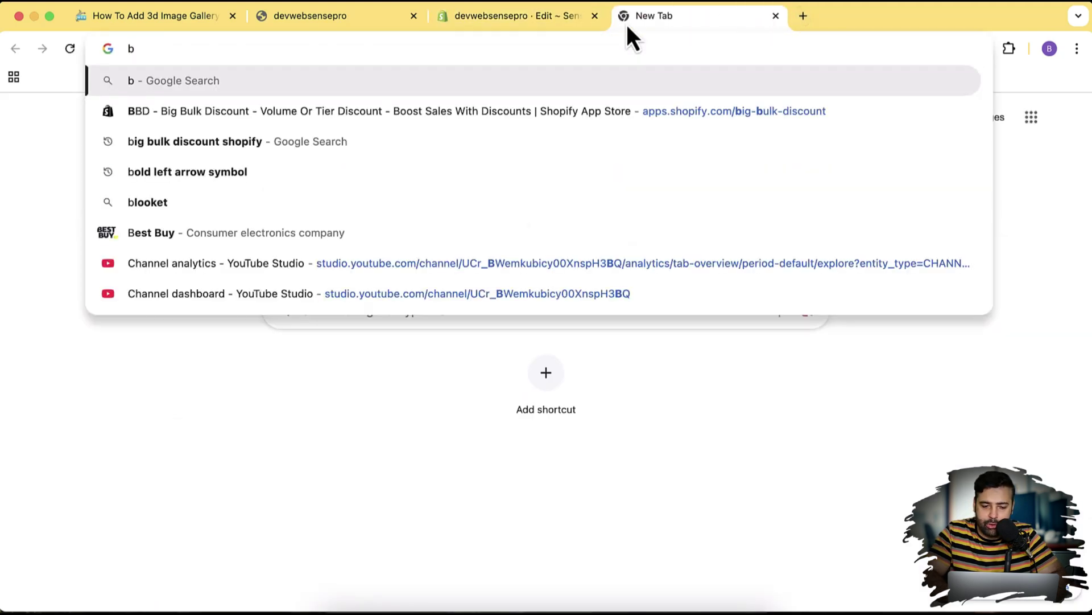
key("Down")
key("Down")
key("Down")
key("Down")
key("Down")
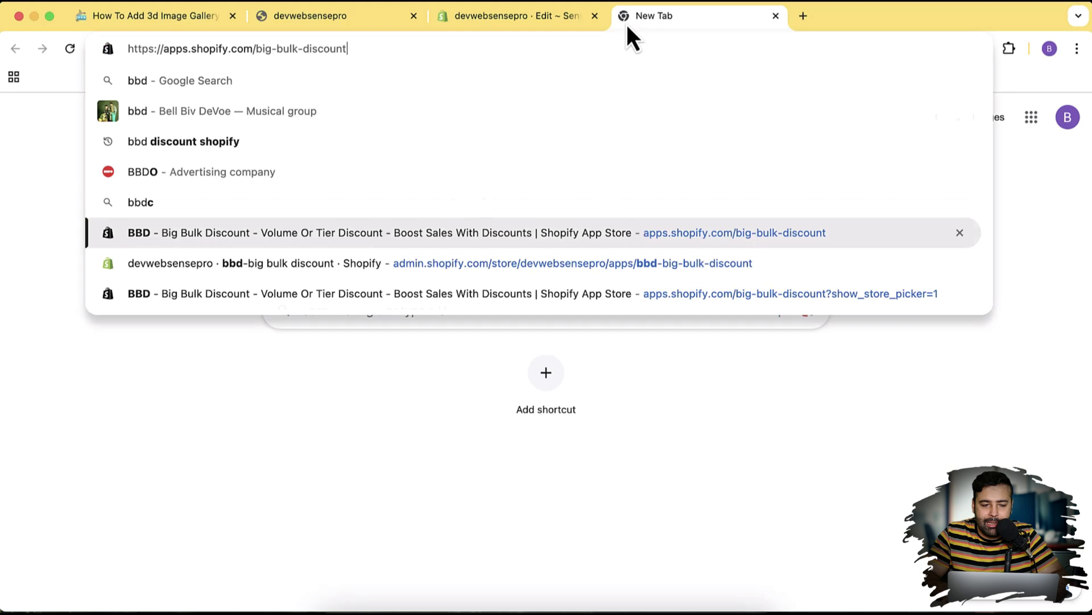
key("Return")
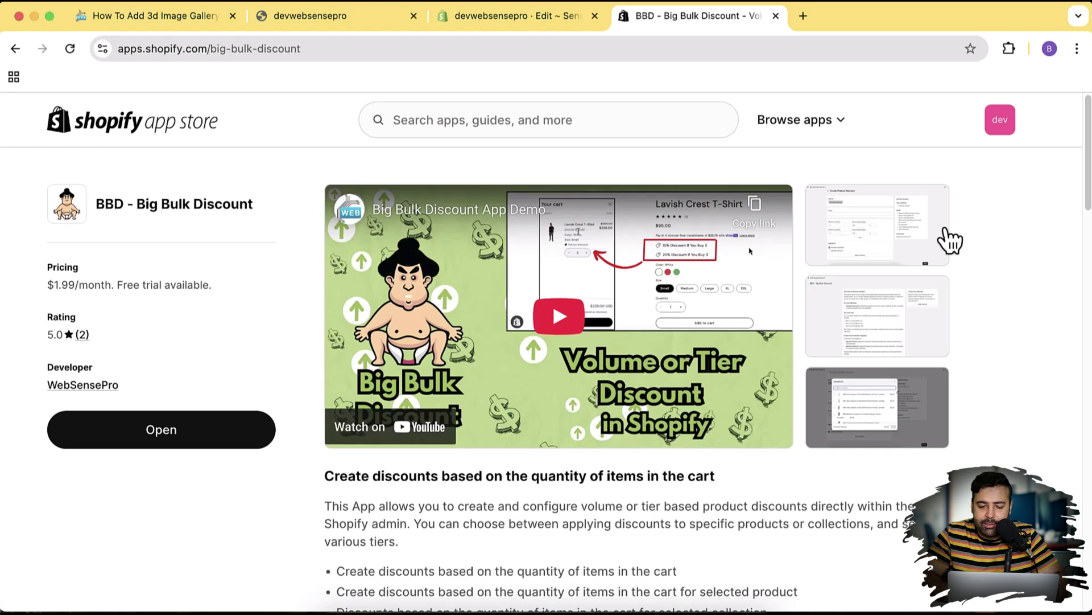
left_click(893, 230)
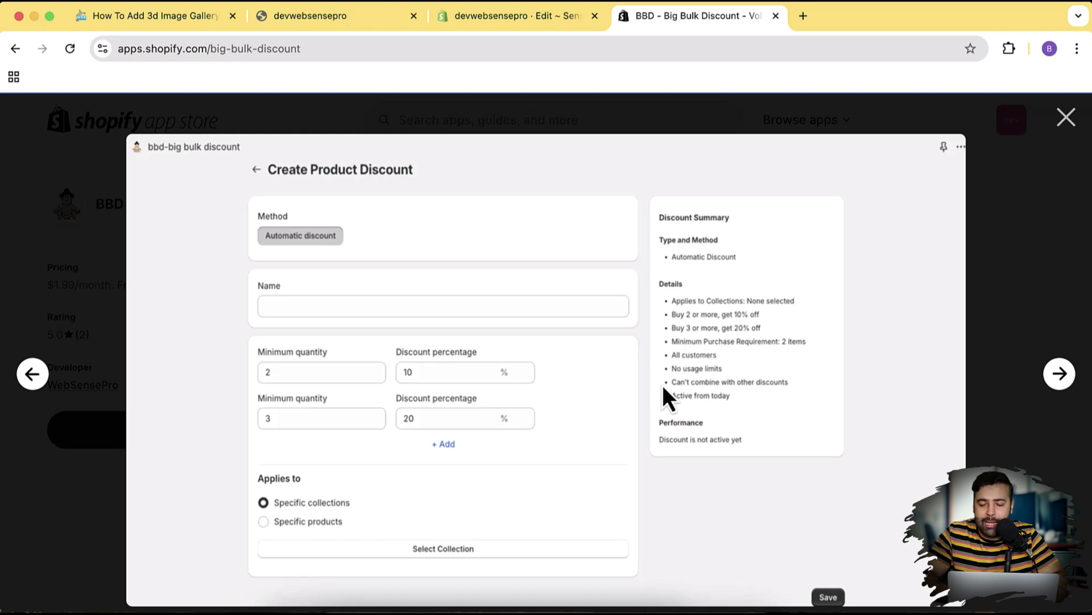
left_click(1066, 117)
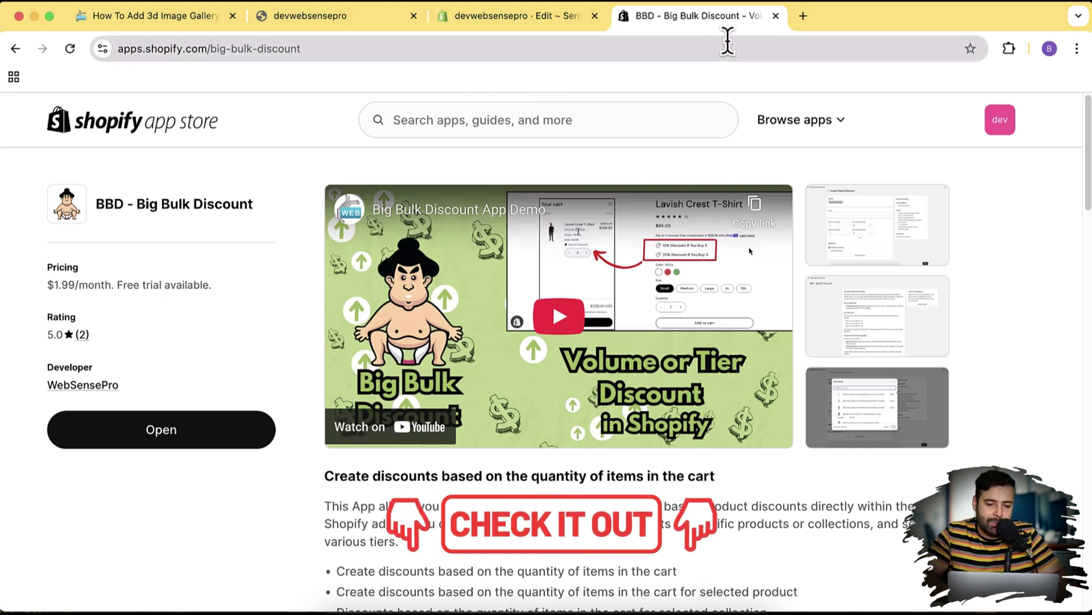
Create a liquid section file named 3d-image-gallery
left_click(775, 16)
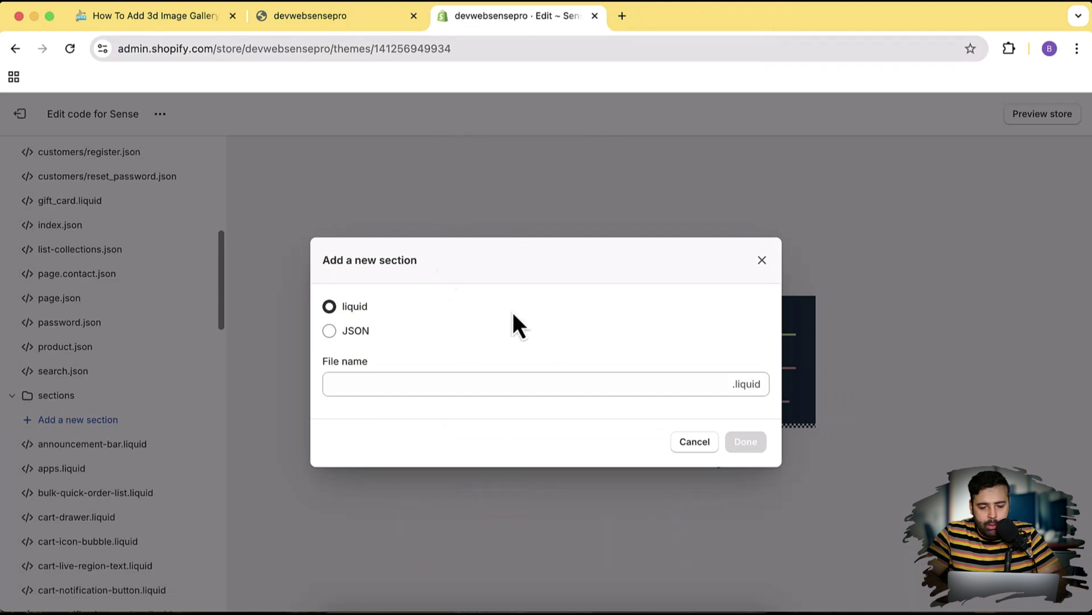
left_click(473, 385)
type("3d-image-ga")
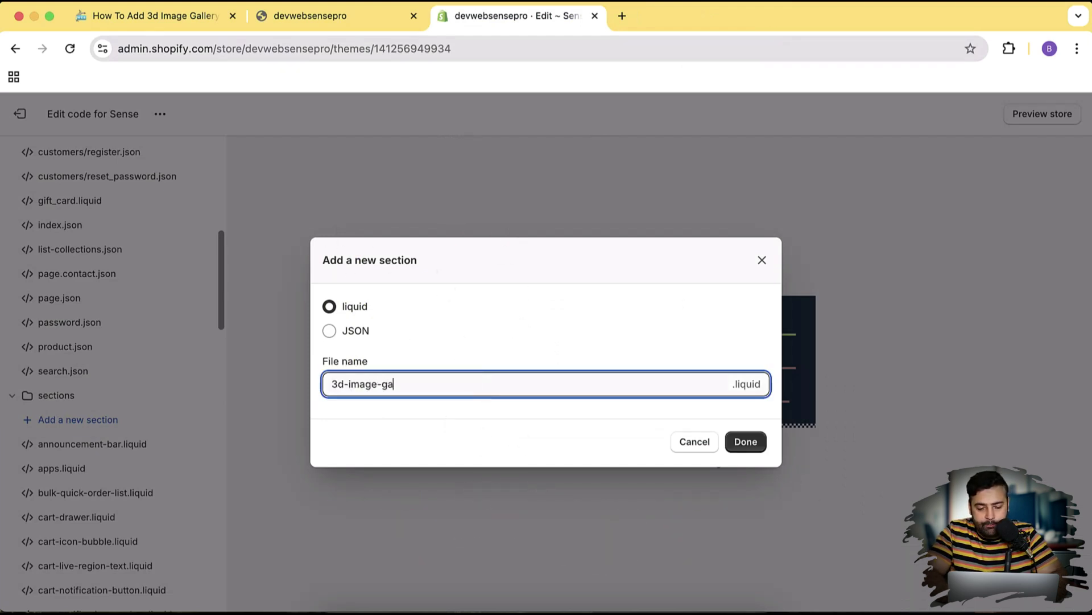
type("llery")
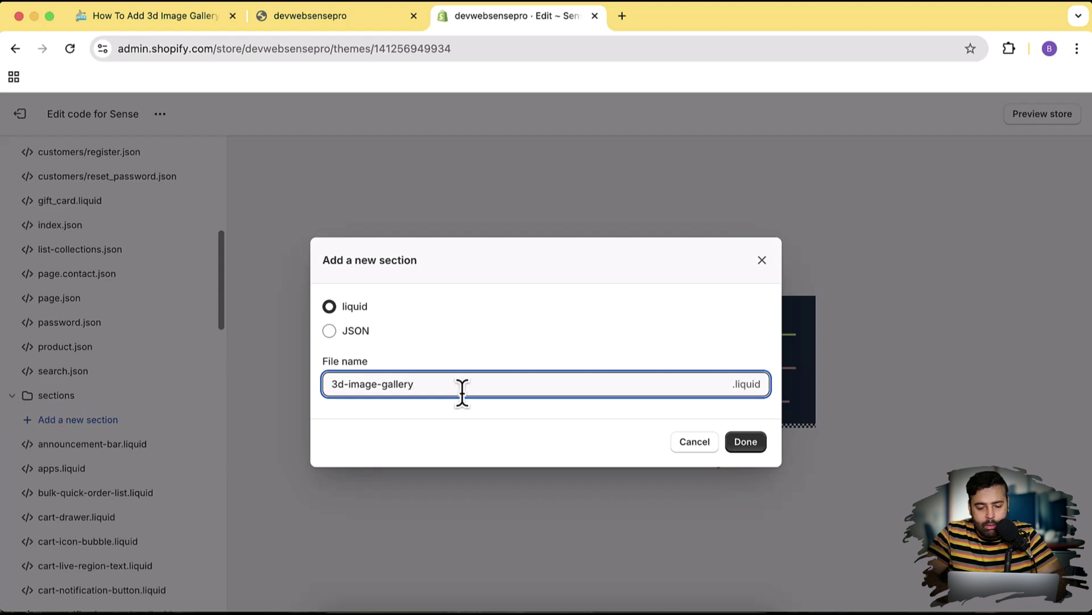
left_click(750, 447)
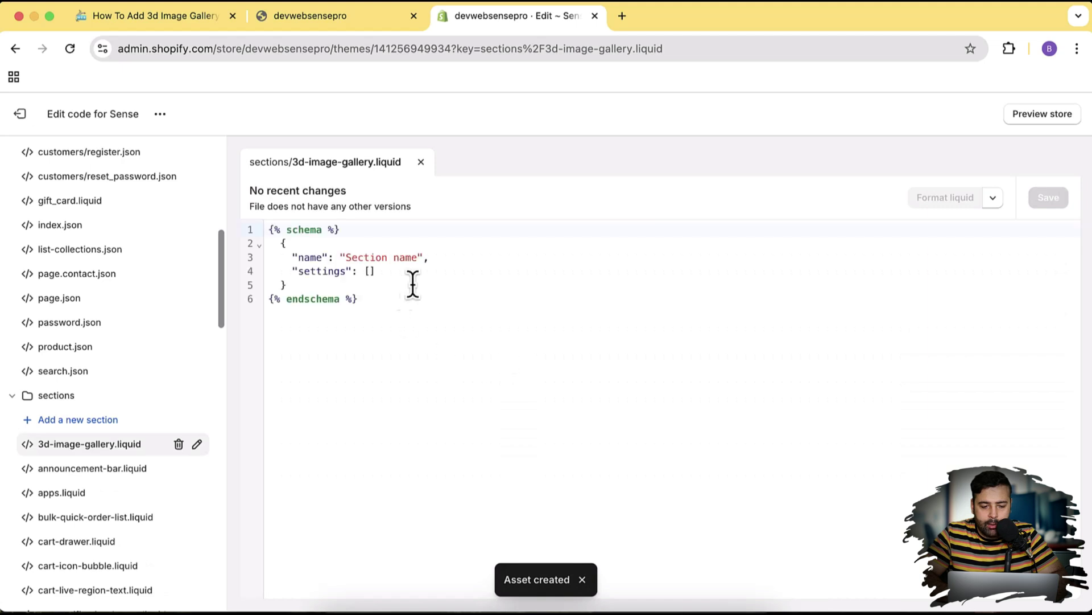
Clear the default template from 3d-image-gallery.liquid and copy the tutorial's full Section Code
key("ctrl+a")
key("BackSpace")
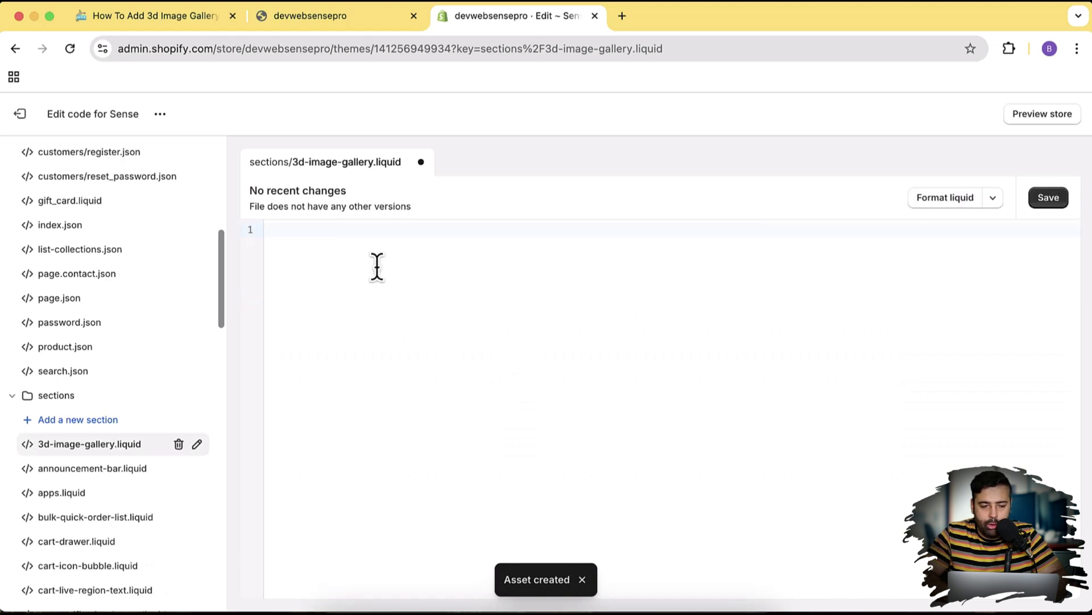
left_click(195, 23)
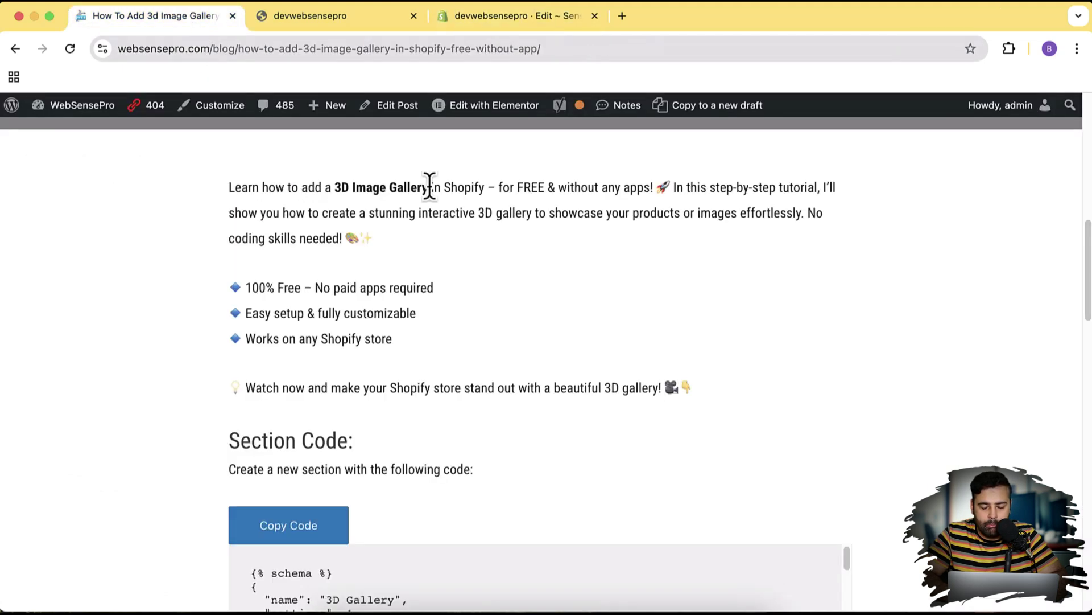
scroll(915, 270, "down", 4)
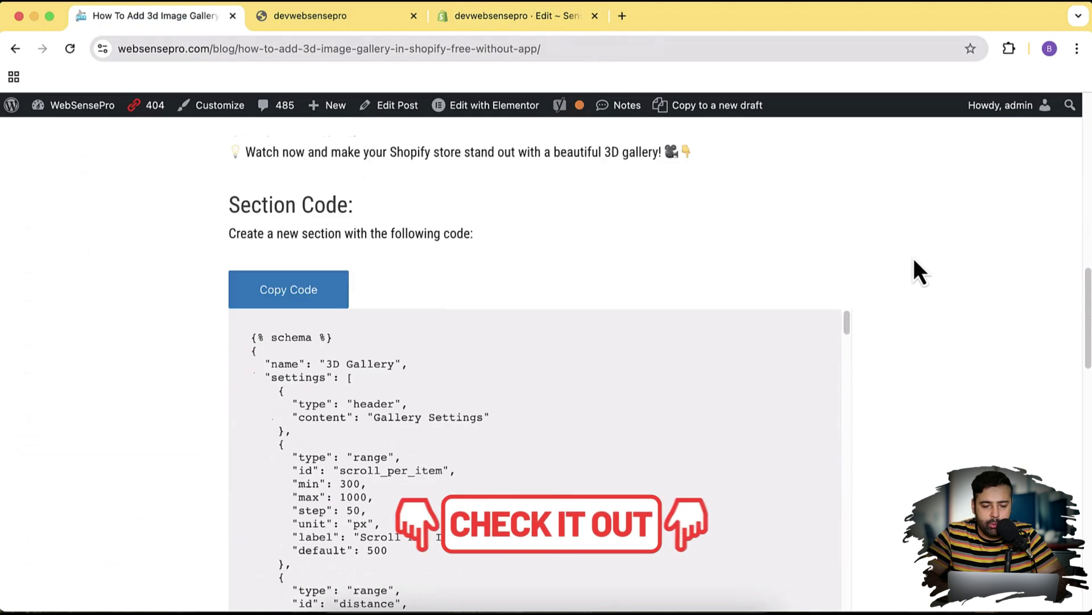
scroll(912, 255, "down", 2)
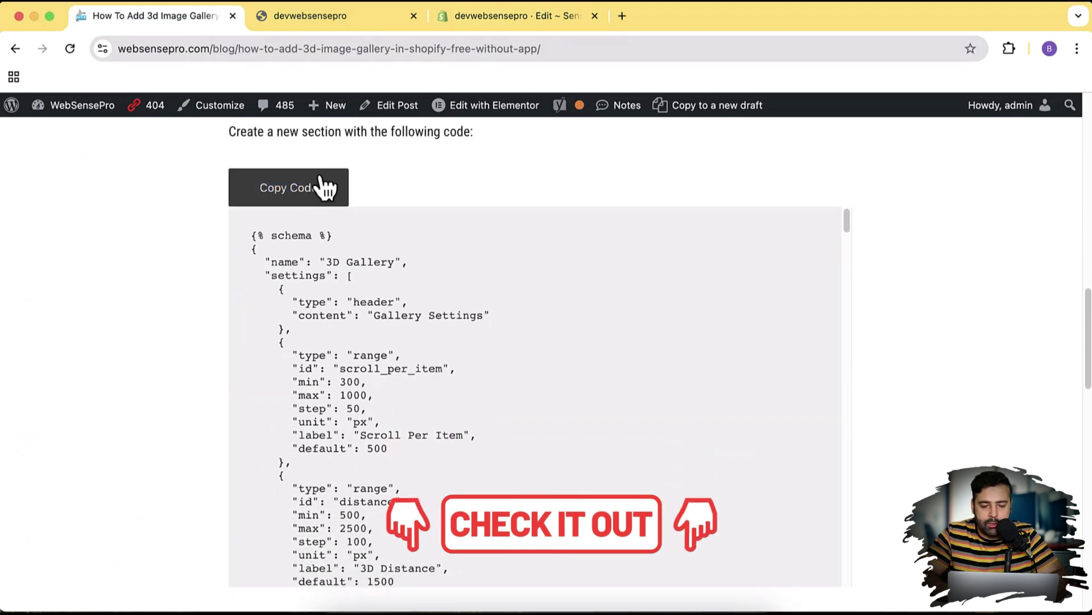
left_click(322, 188)
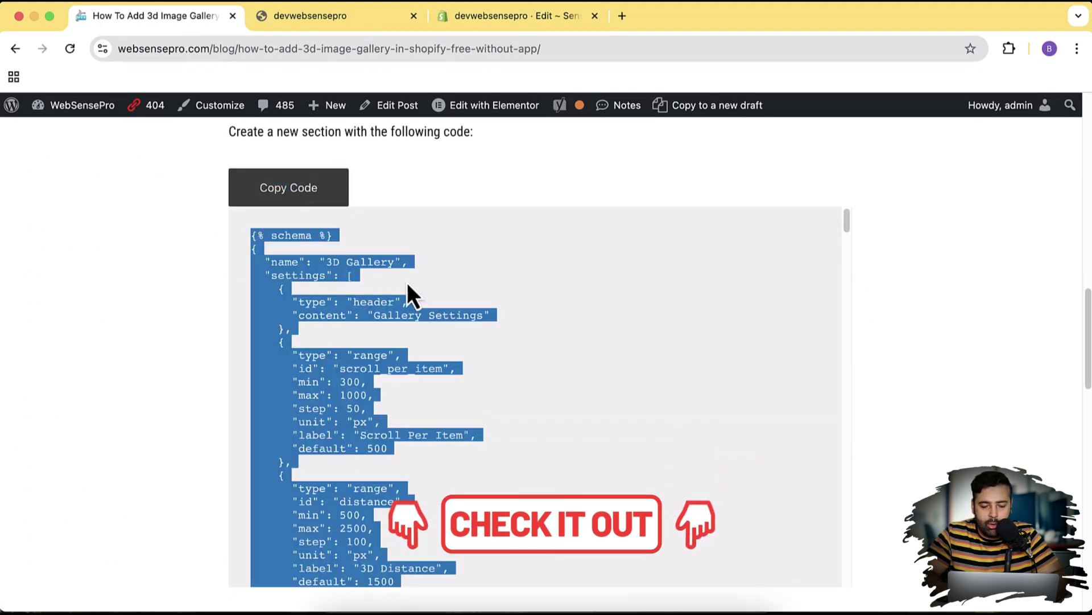
scroll(416, 370, "down", 15)
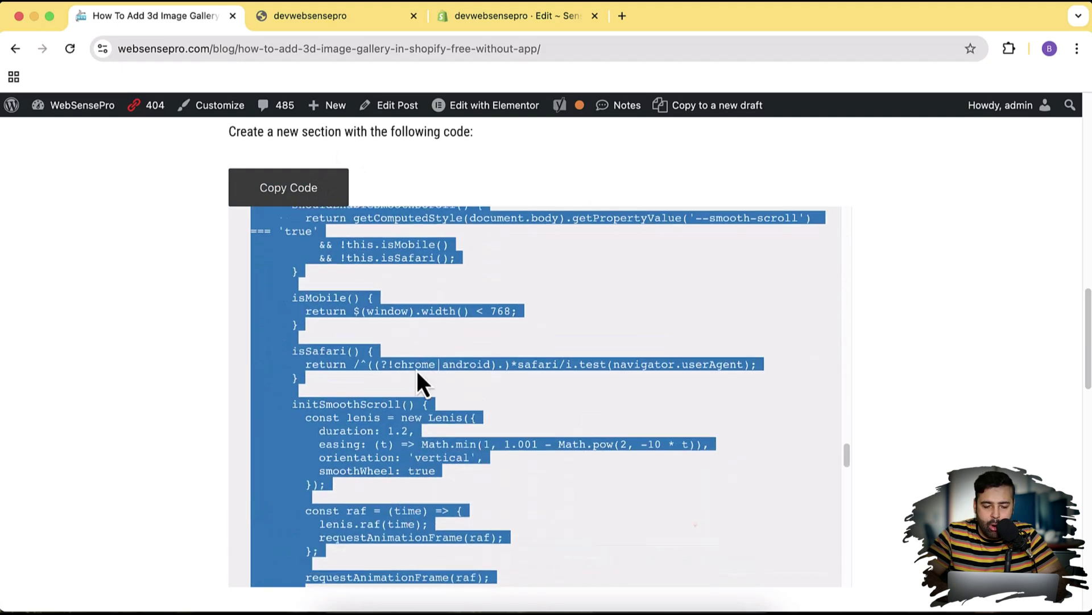
scroll(416, 371, "down", 5)
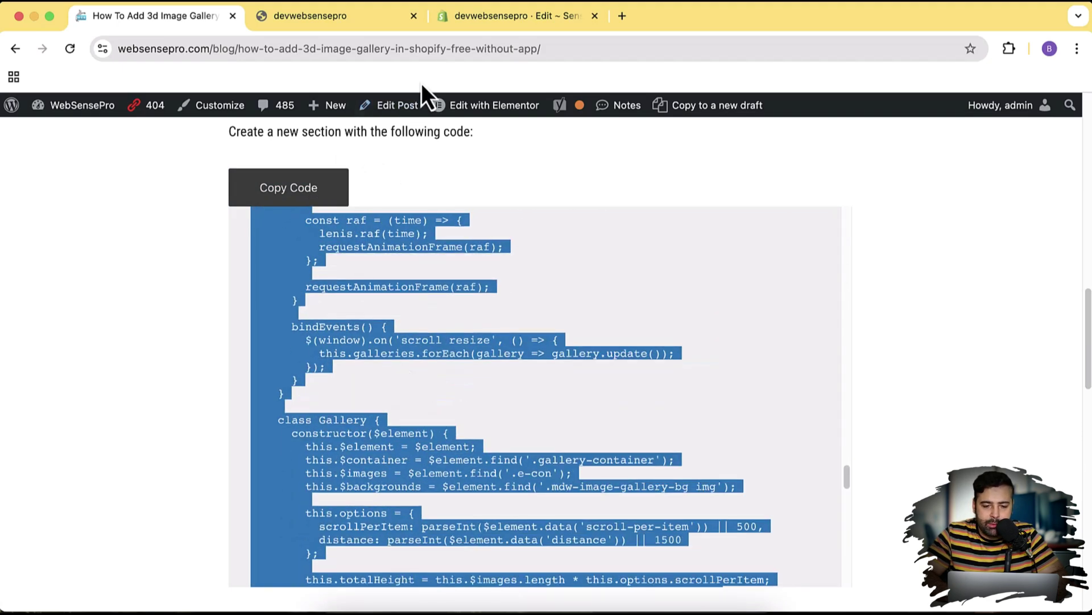
left_click(482, 19)
Paste the copied 3D gallery code into 3d-image-gallery.liquid and save the file
right_click(396, 384)
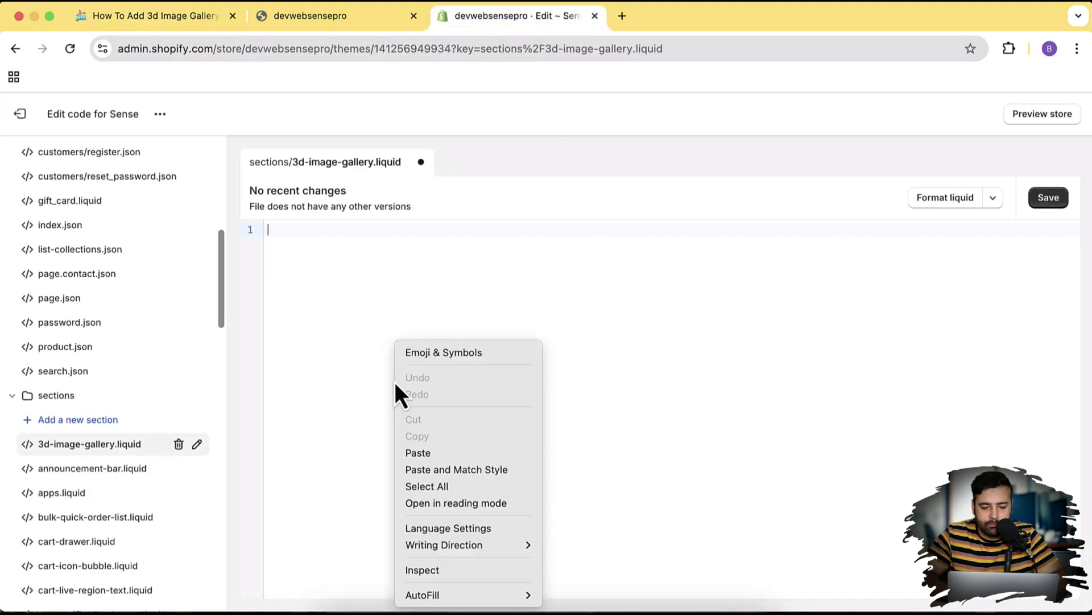
left_click(459, 453)
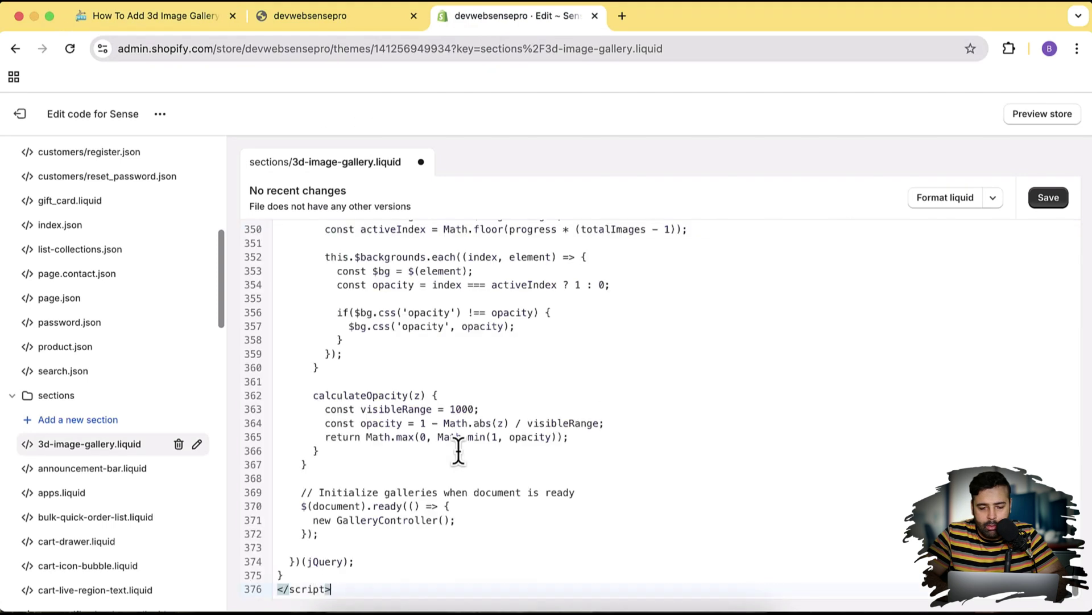
left_click(1049, 199)
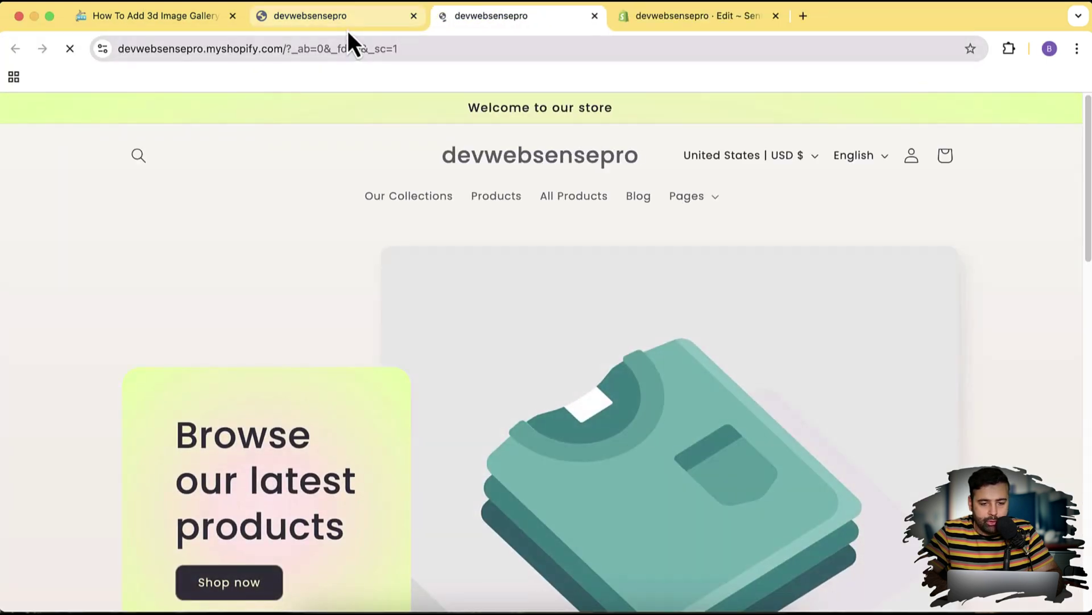
Close the extra storefront tab, glance over the preview, and return to the code editor
left_click(413, 17)
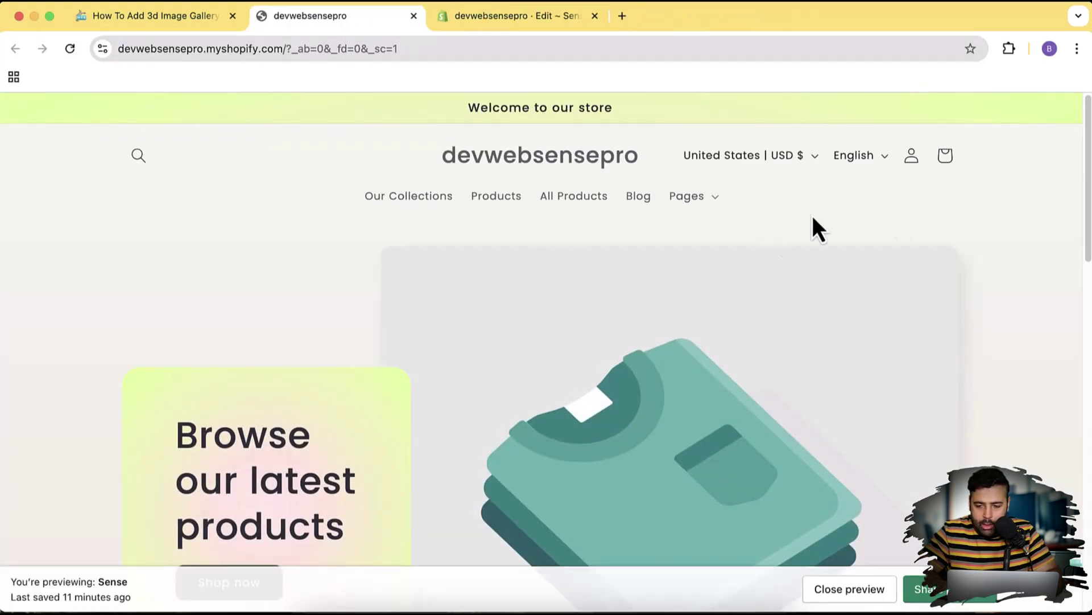
scroll(988, 224, "down", 15)
scroll(988, 227, "up", 10)
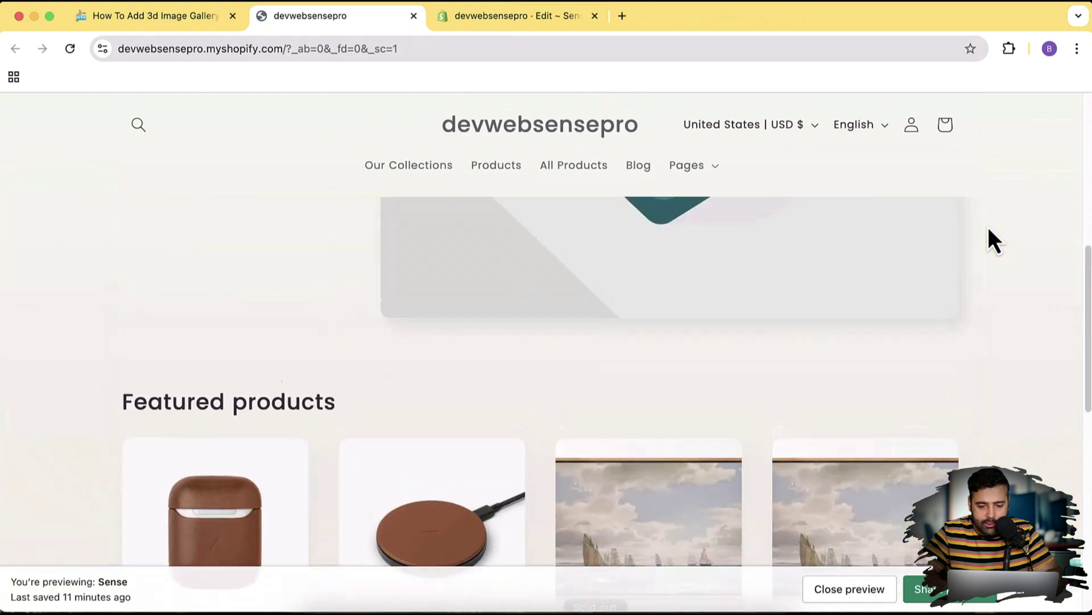
scroll(989, 227, "up", 8)
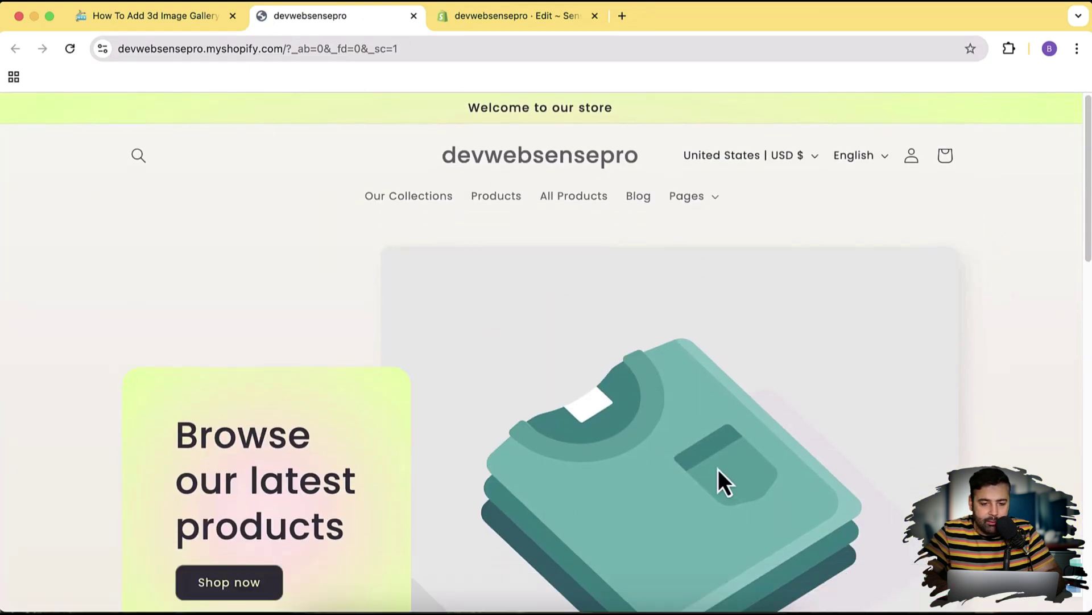
left_click(496, 25)
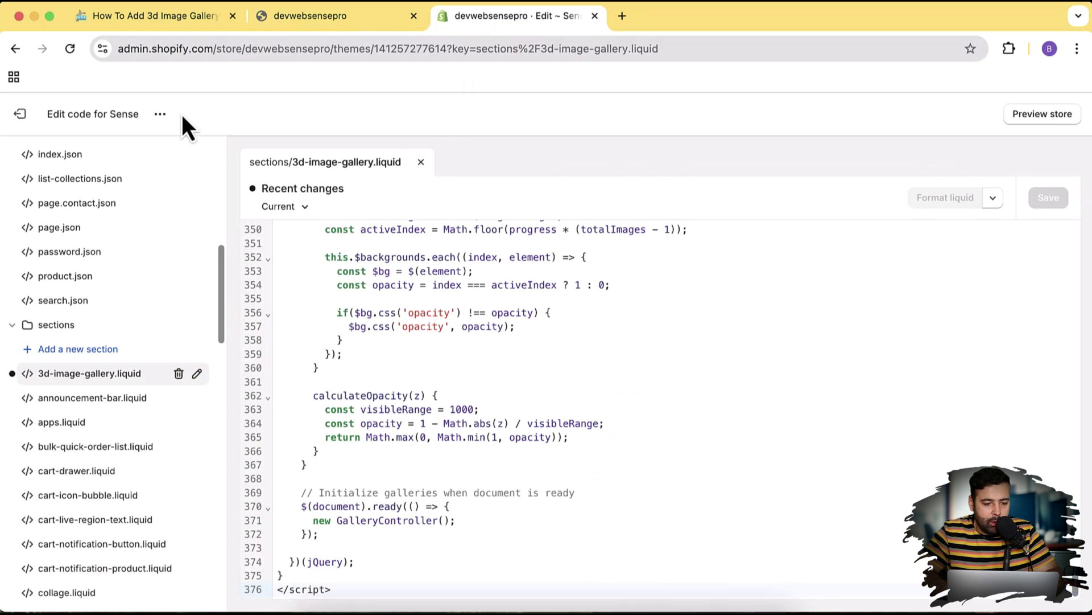
Open the Sense theme customizer and search the home page's Add section list for '3d'
left_click(161, 114)
left_click(137, 148)
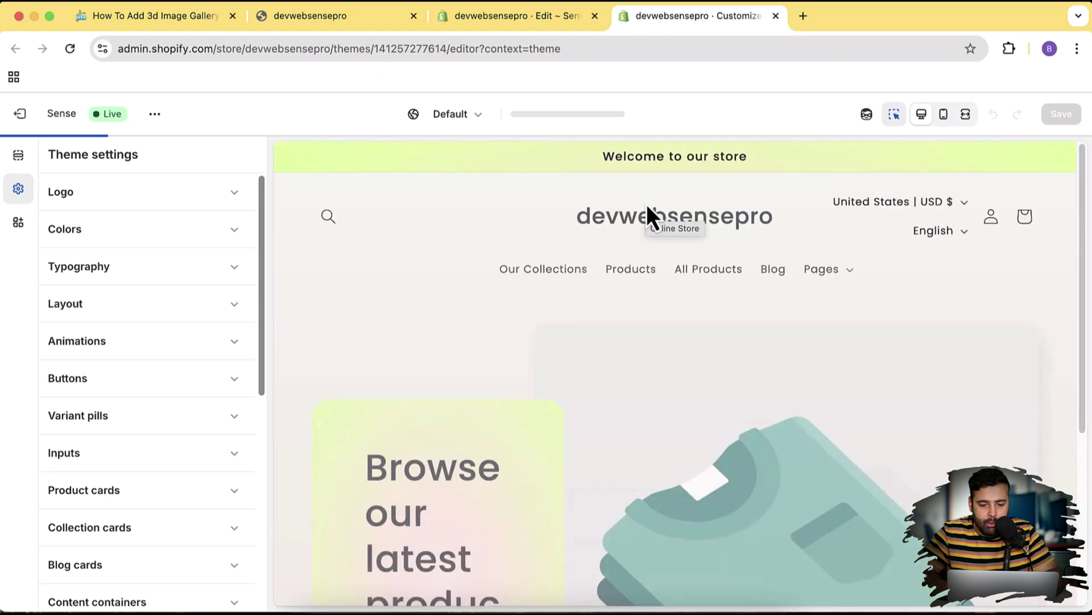
left_click(21, 159)
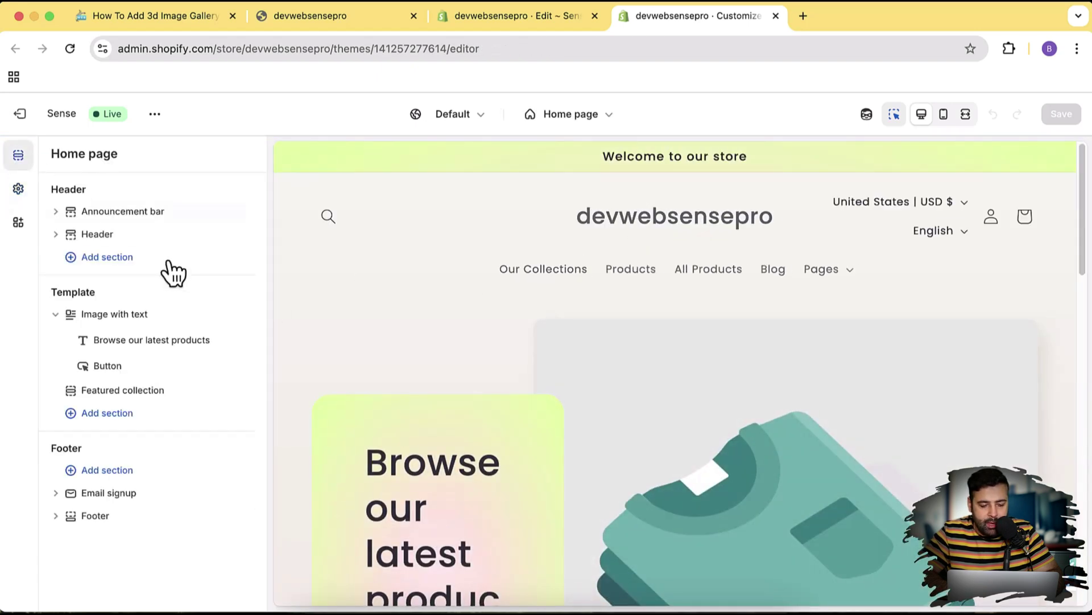
left_click(138, 422)
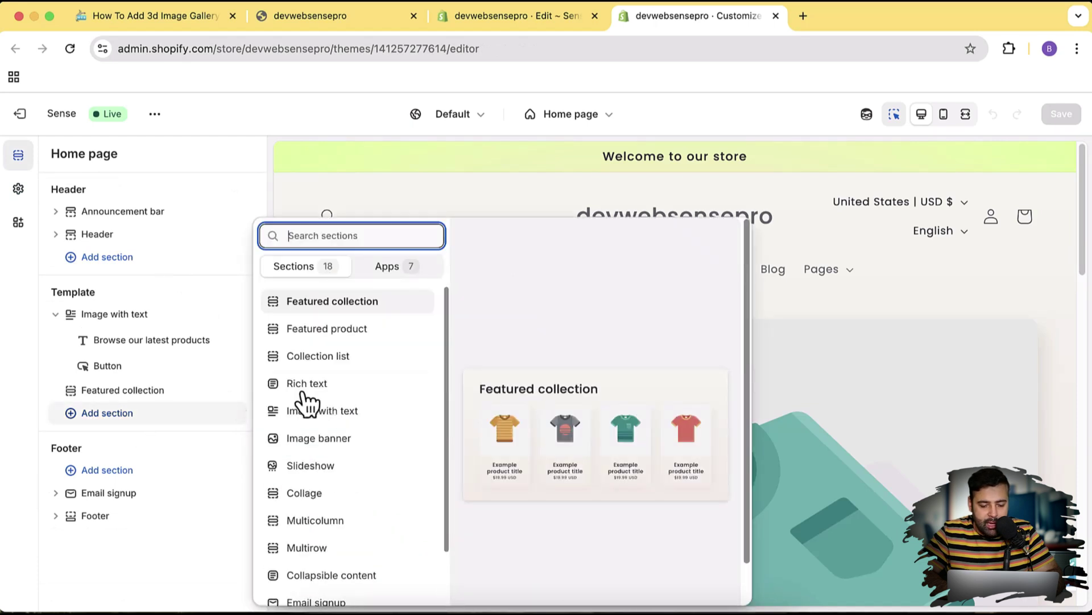
type("3d")
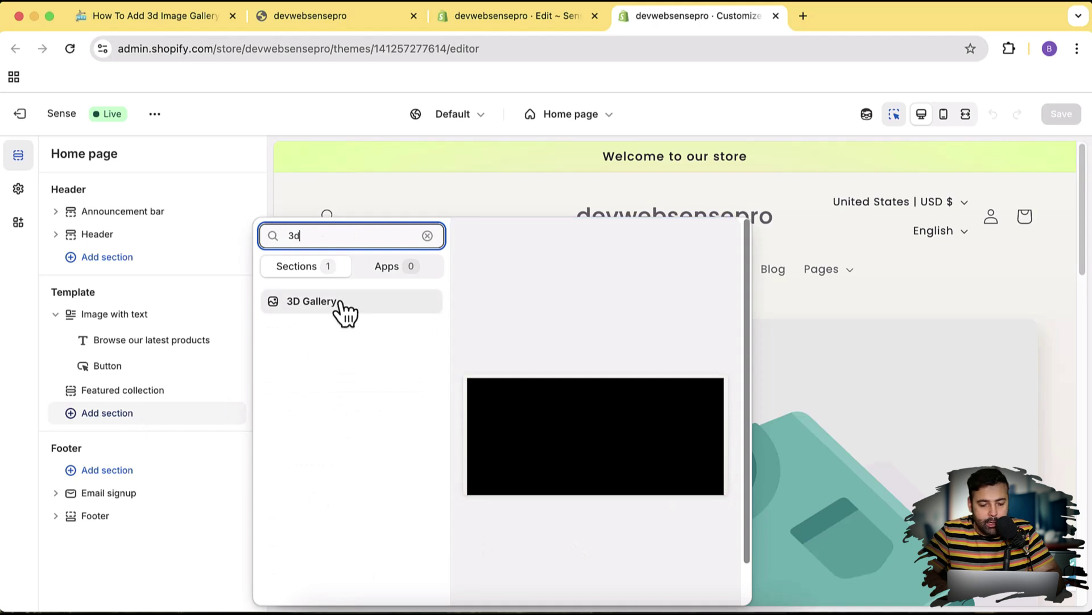
Add the 3D Gallery section to the home page and give its first Gallery Image the brown top photo
left_click(340, 301)
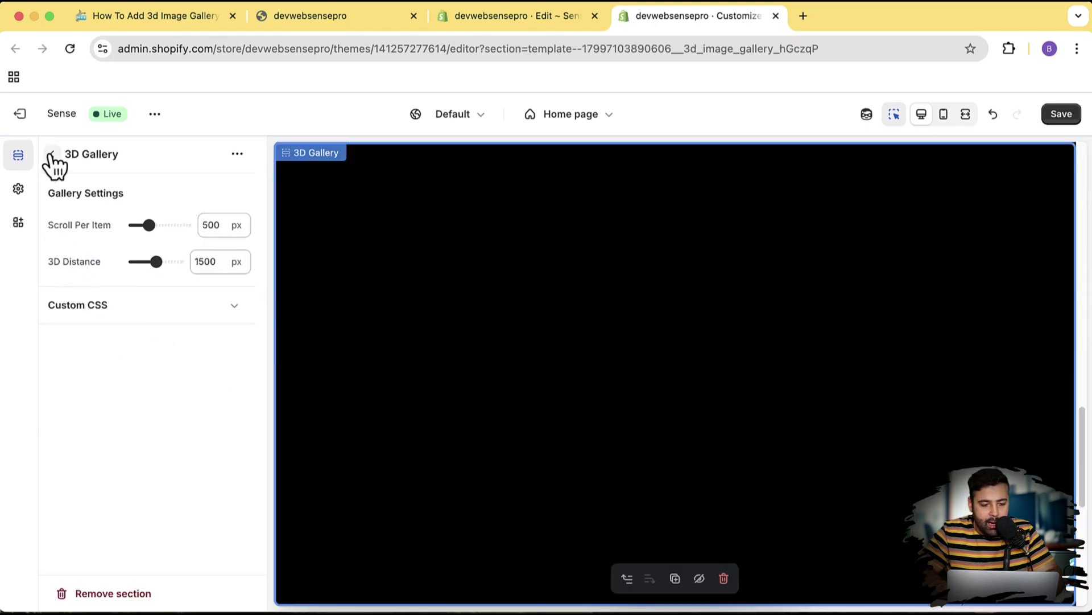
left_click(51, 155)
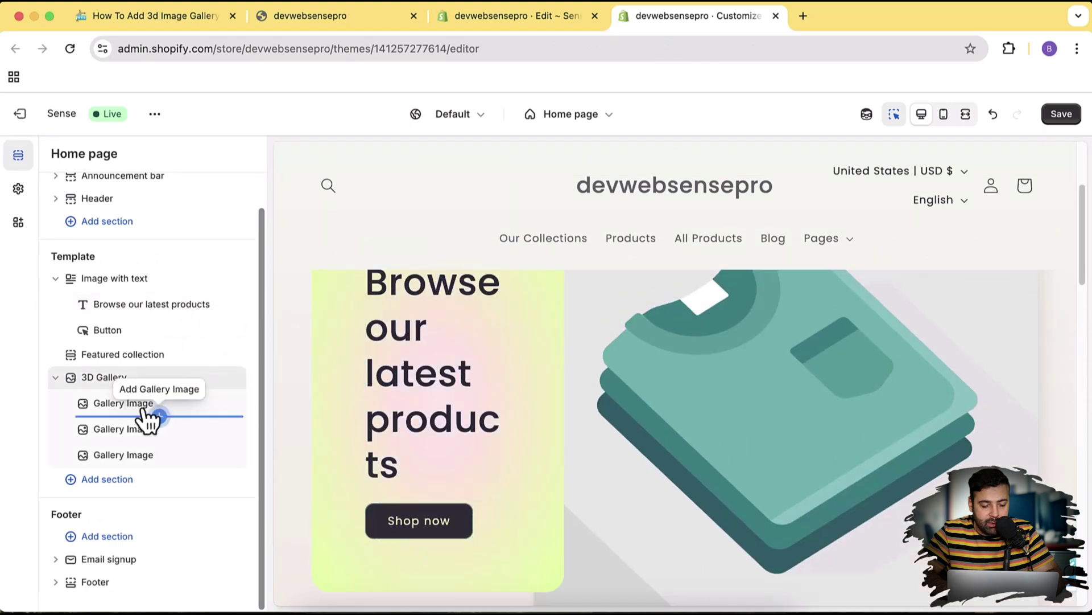
left_click(120, 404)
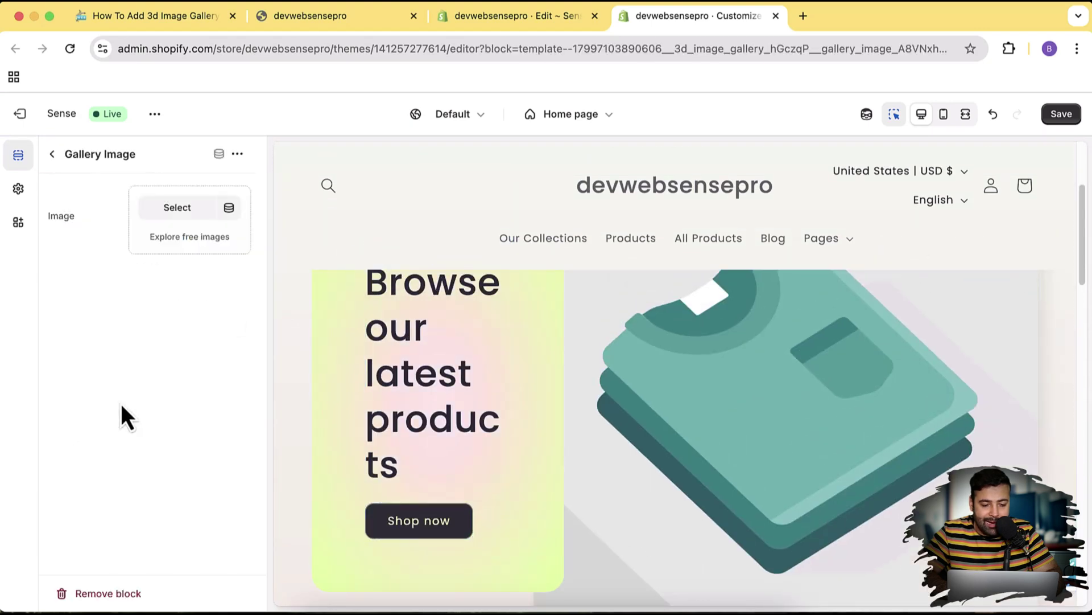
left_click(177, 209)
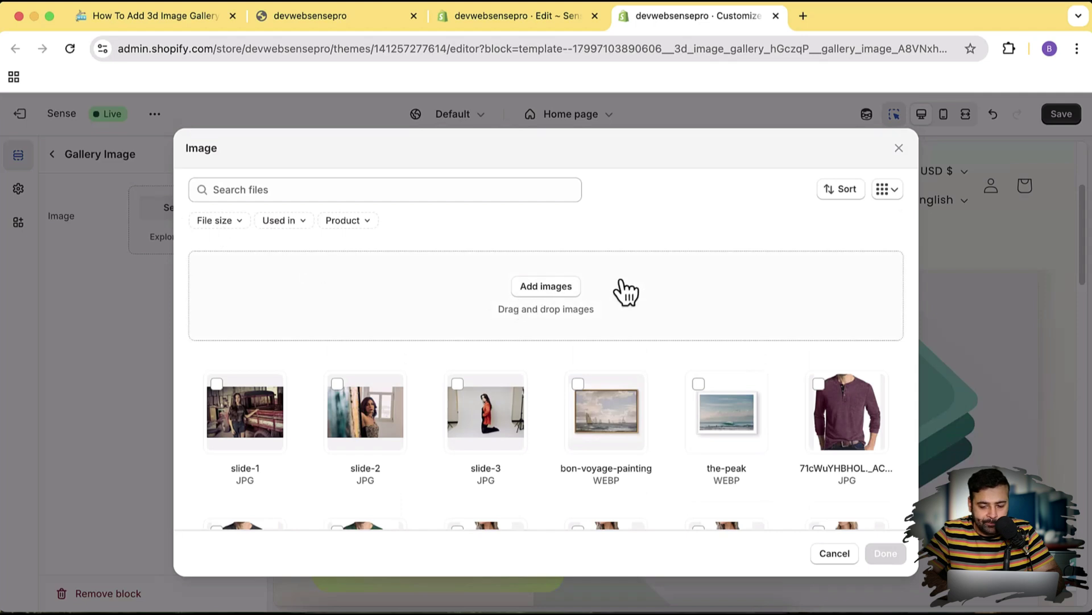
scroll(626, 293, "down", 10)
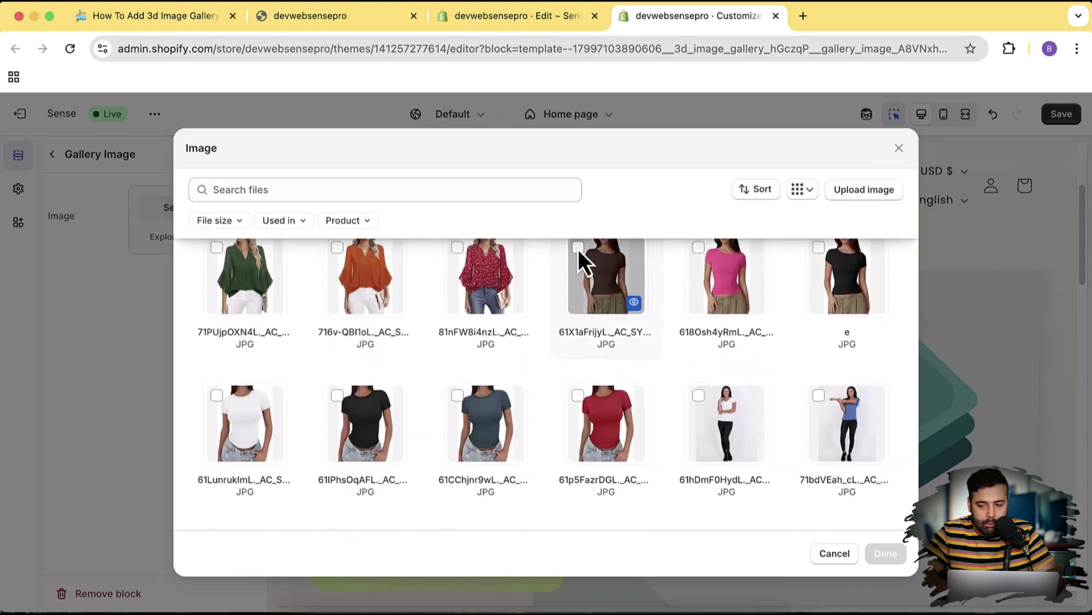
left_click(885, 552)
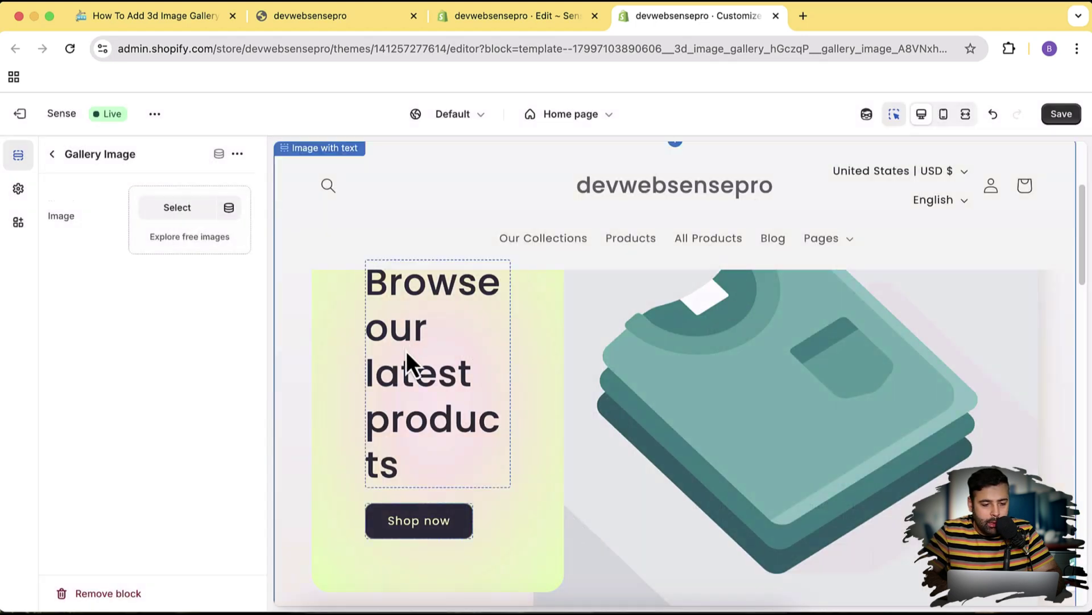
Assign the grey T-shirt photo i_77 to the second Gallery Image block
left_click(52, 154)
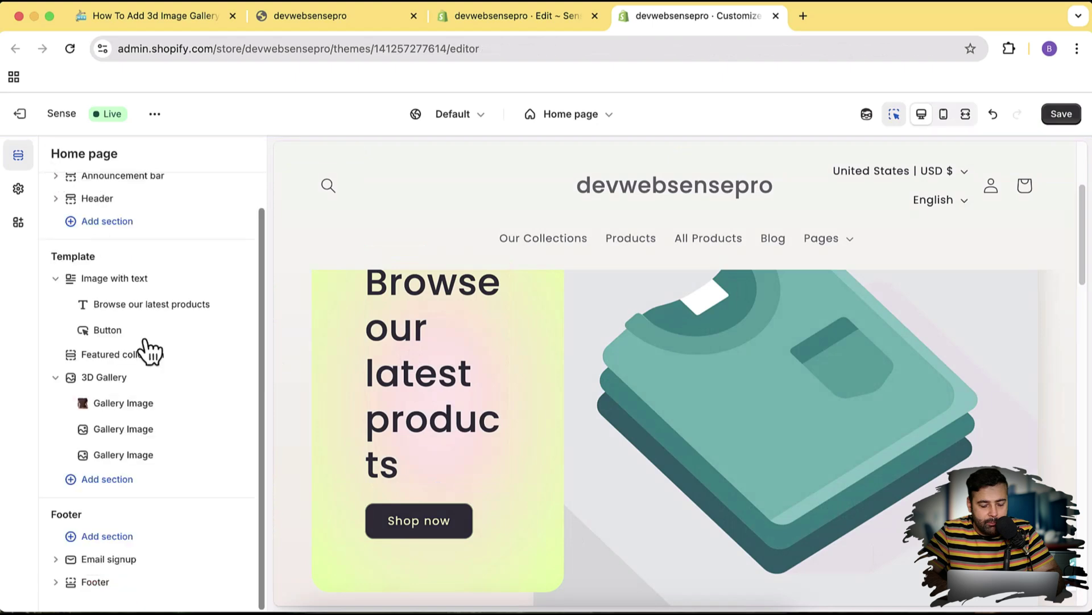
left_click(129, 432)
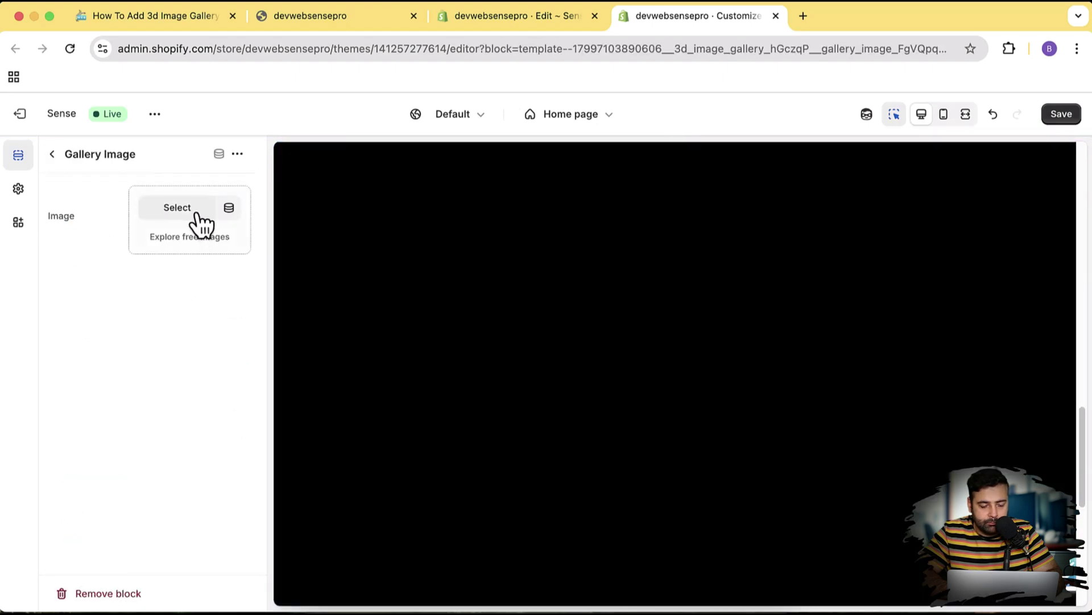
left_click(197, 215)
scroll(739, 422, "down", 10)
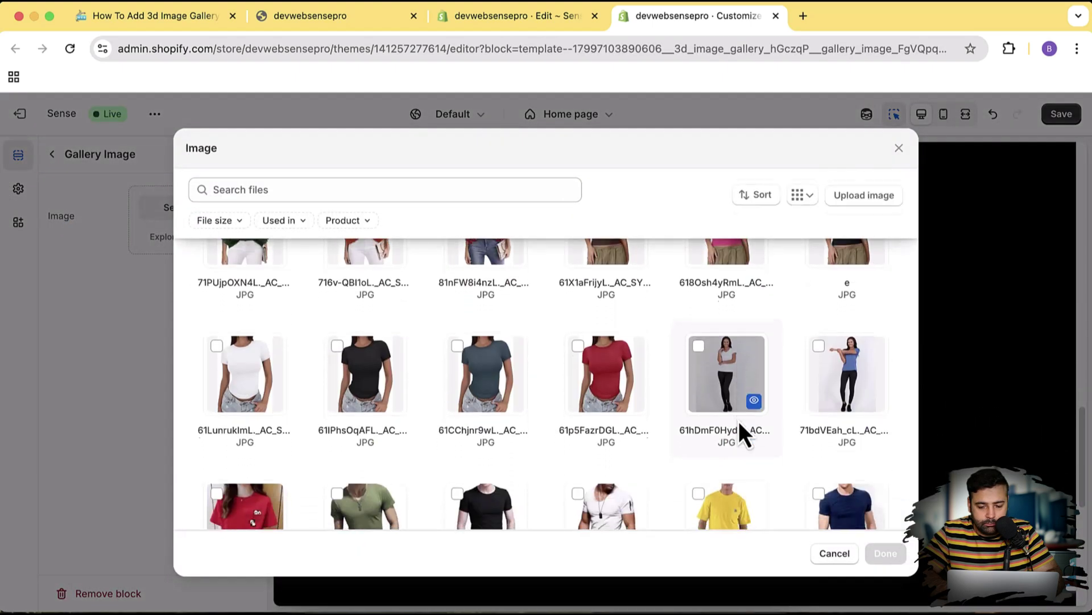
scroll(569, 367, "down", 3)
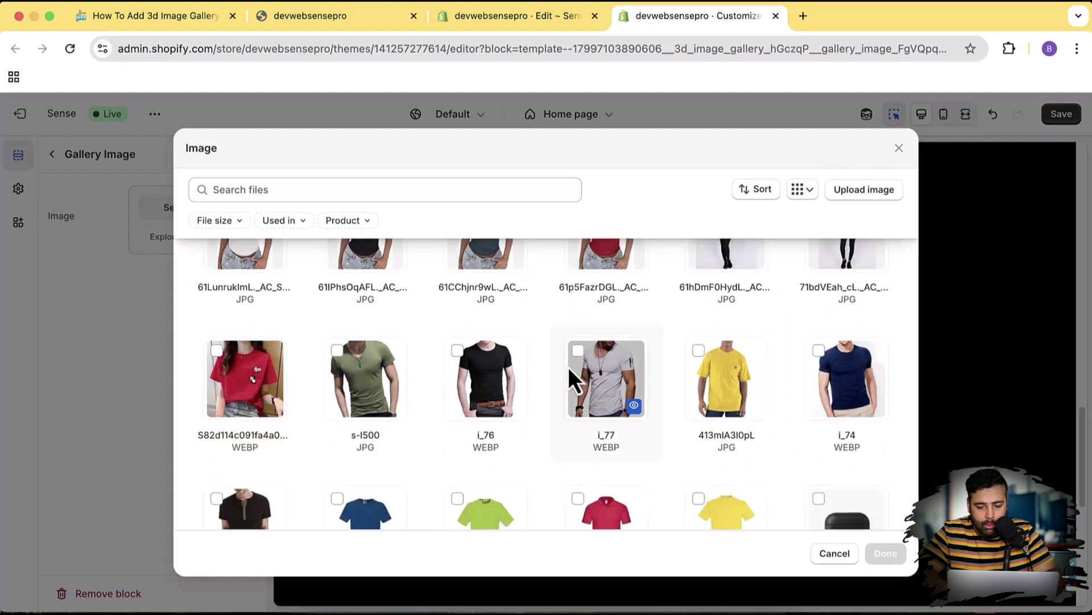
left_click(899, 553)
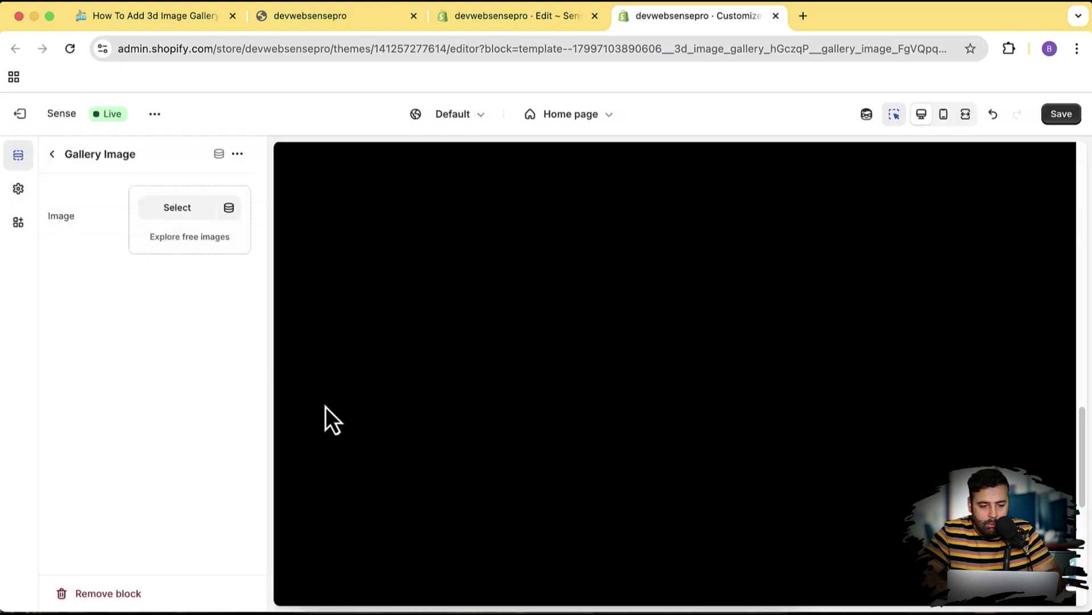
Add a fourth Gallery Image block and set the third block to the standing-woman photo
left_click(53, 155)
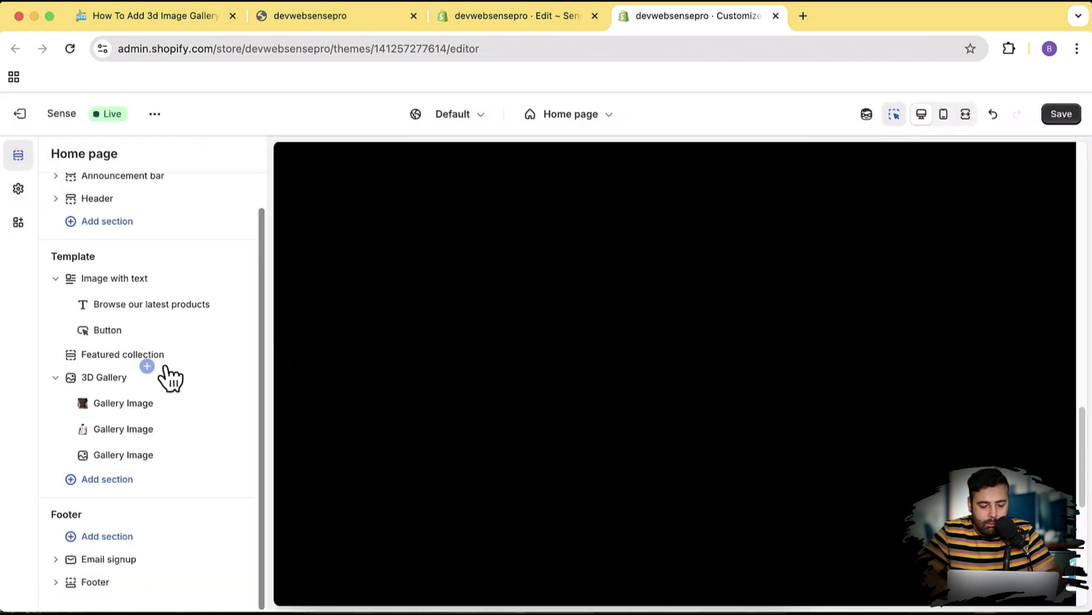
left_click(158, 442)
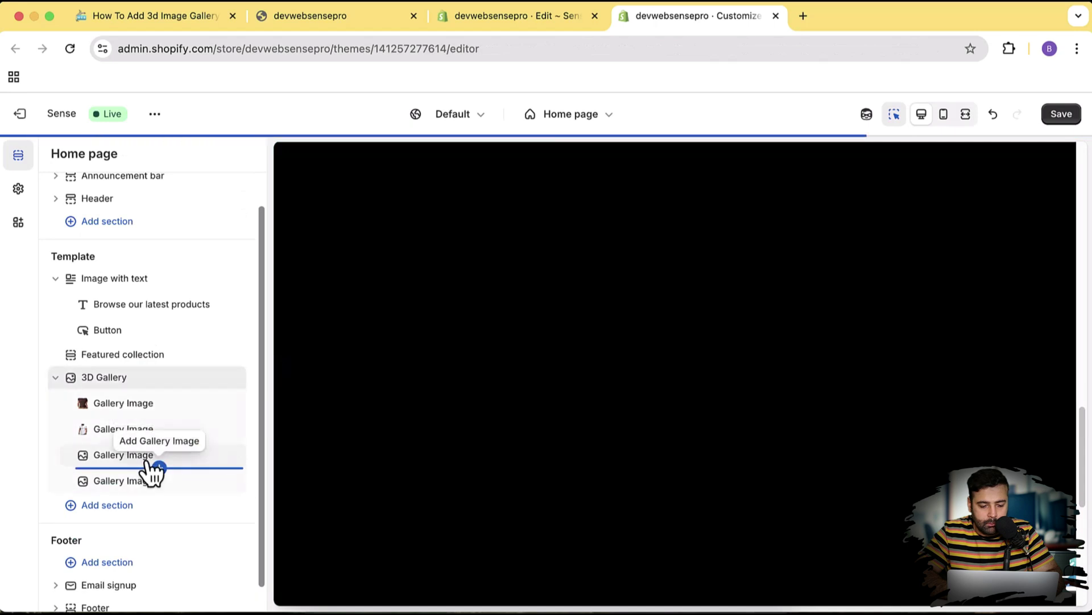
left_click(135, 458)
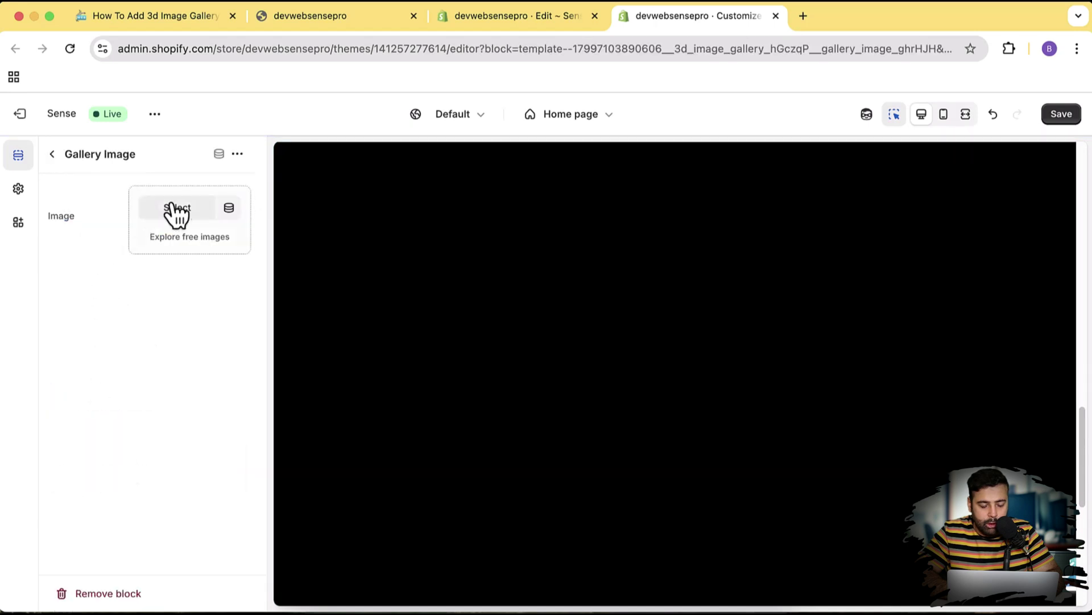
left_click(177, 211)
scroll(649, 337, "down", 5)
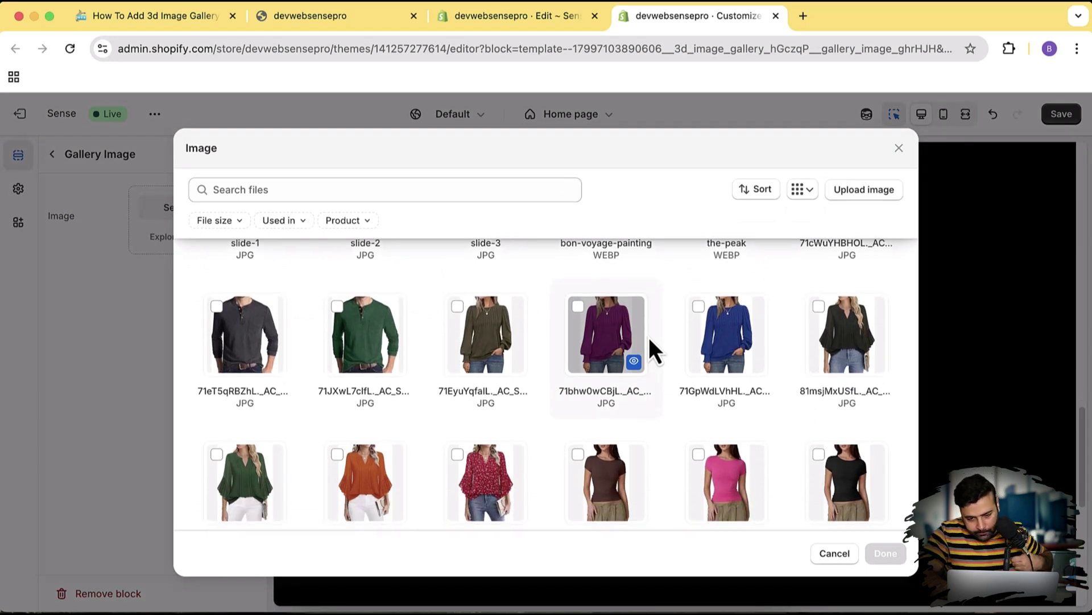
scroll(650, 340, "down", 5)
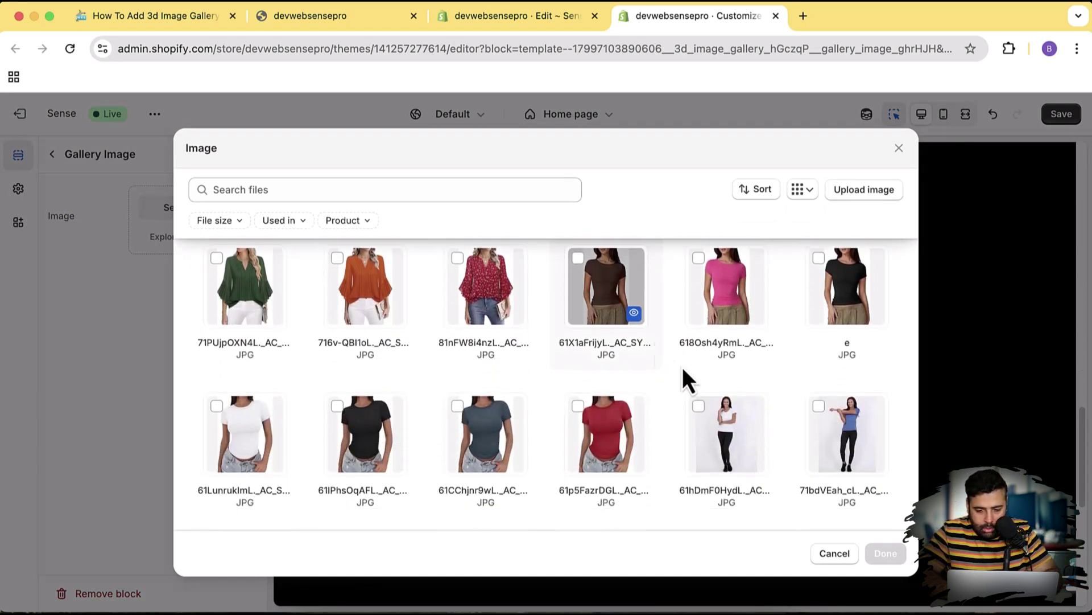
left_click(736, 438)
left_click(882, 558)
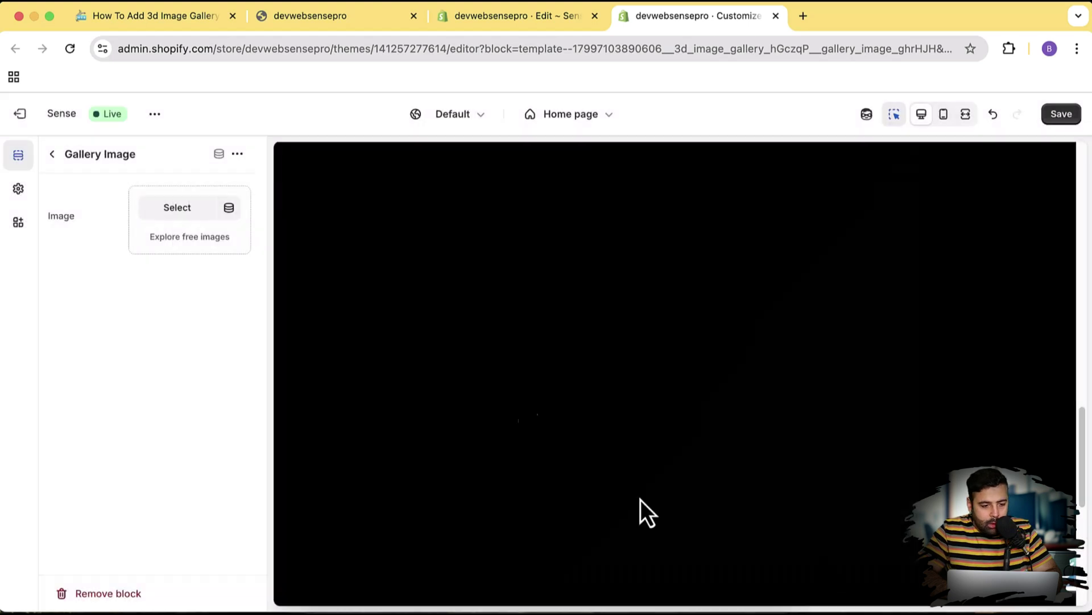
left_click(53, 154)
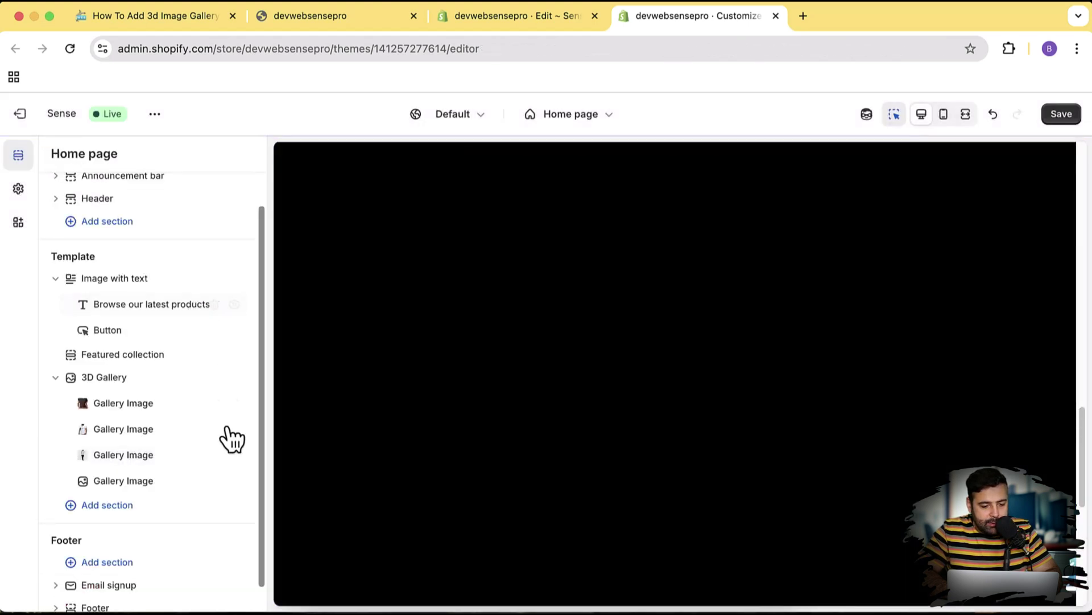
Set the fourth Gallery Image block to the black T-shirt photo i_76
left_click(123, 481)
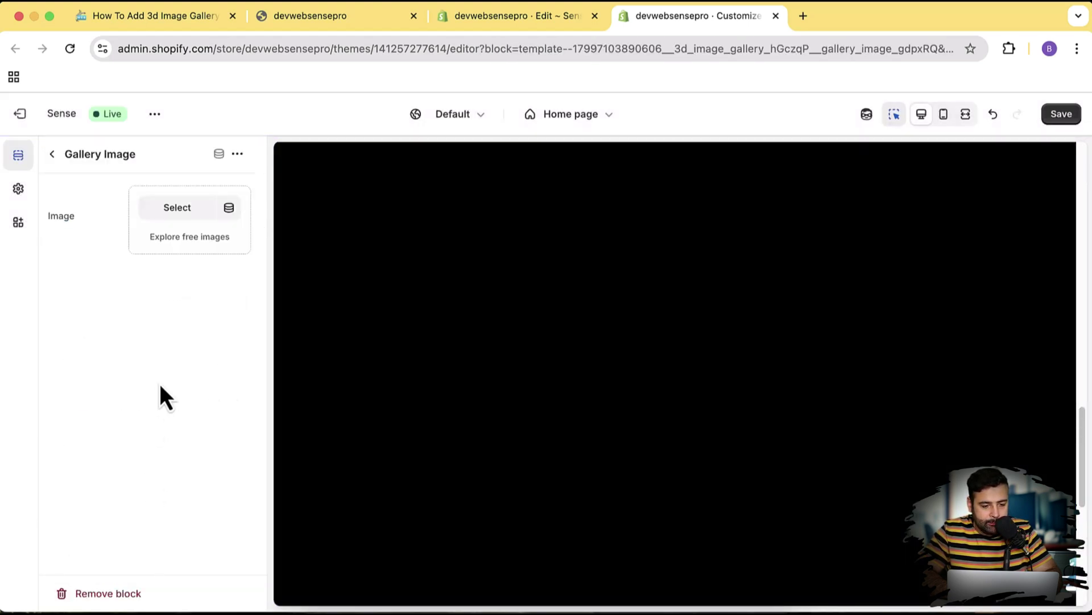
left_click(150, 214)
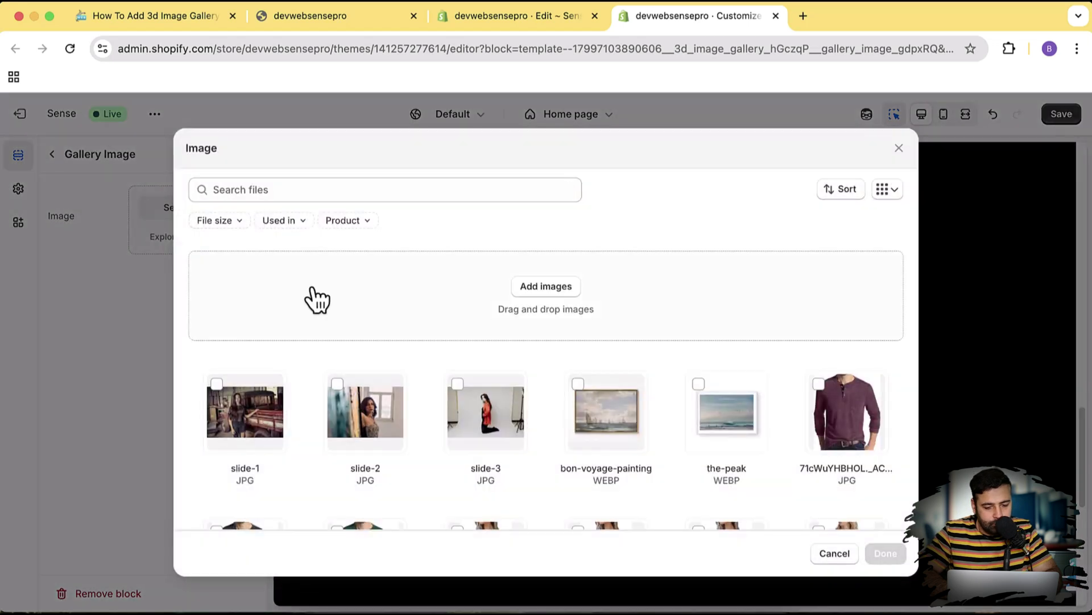
scroll(626, 389, "down", 10)
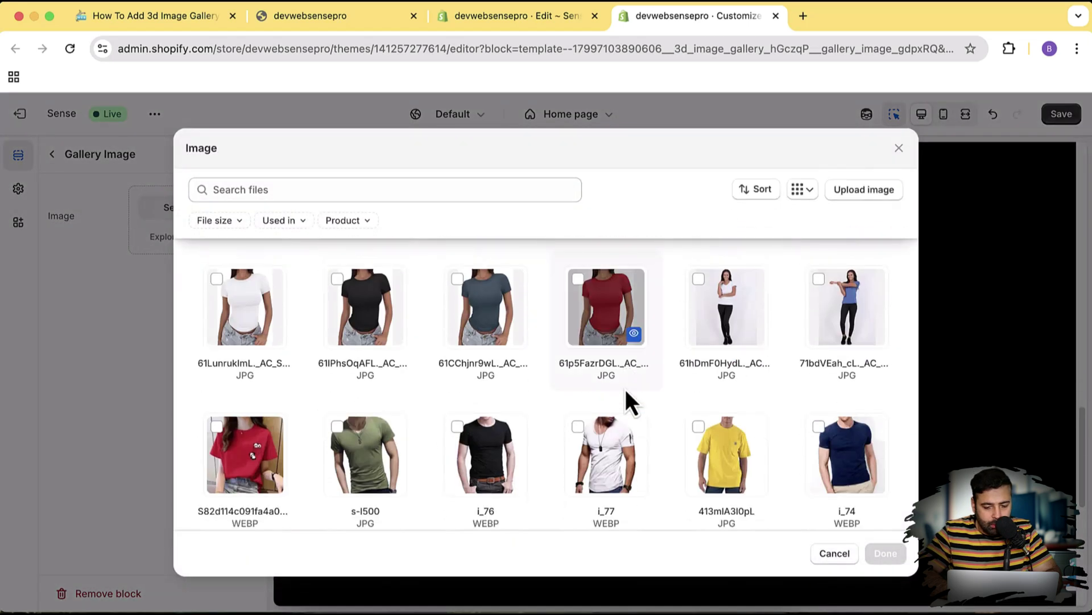
scroll(626, 388, "down", 2)
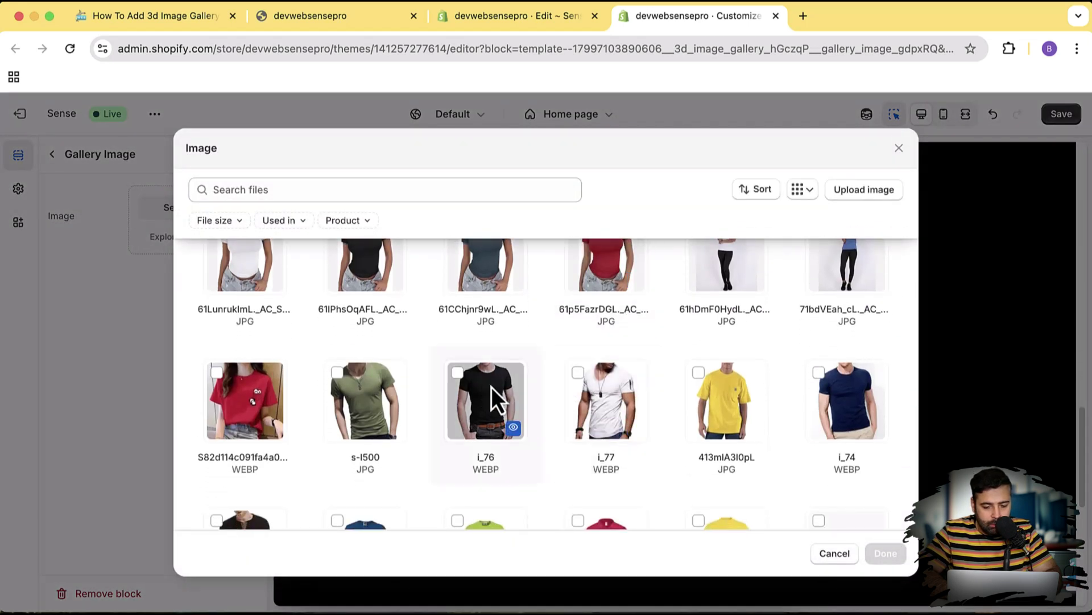
left_click(885, 553)
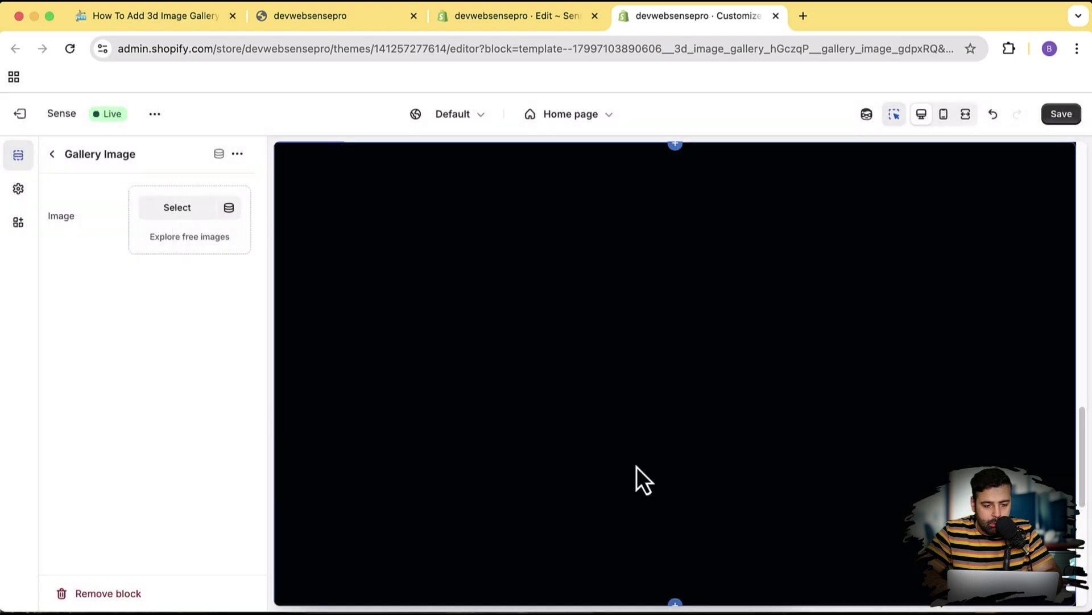
left_click(52, 154)
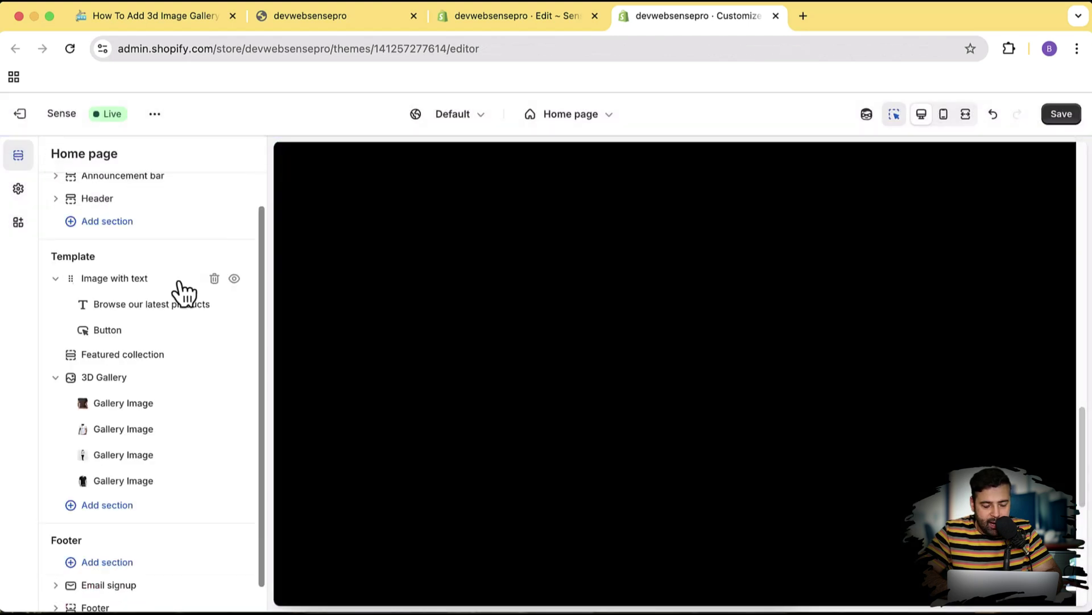
Save the home page template and check the four-photo 3D gallery in the preview
left_click(1062, 116)
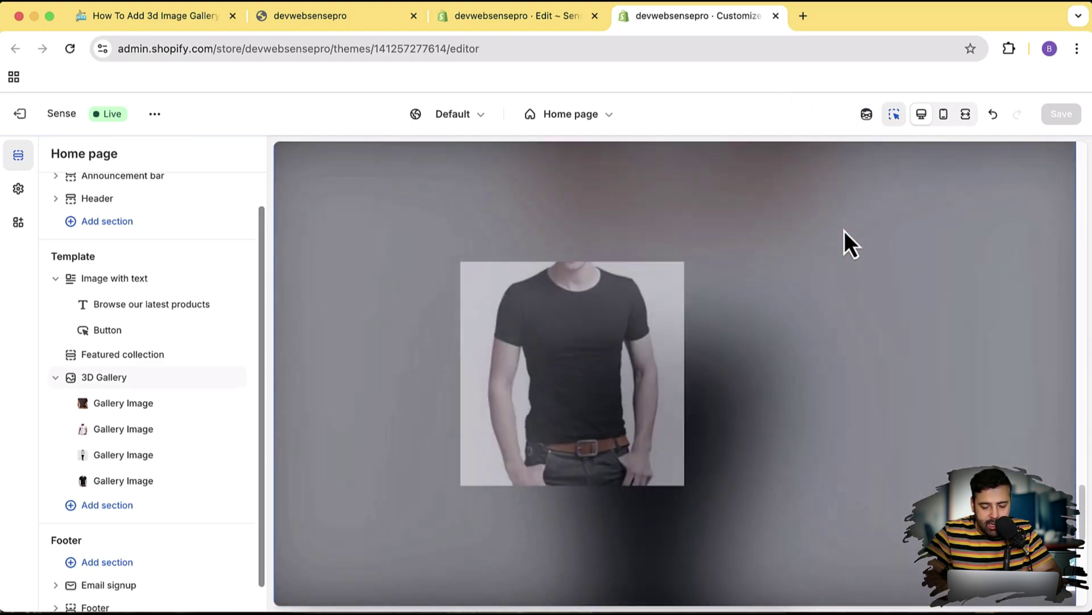
scroll(845, 231, "down", 1)
scroll(845, 231, "up", 3)
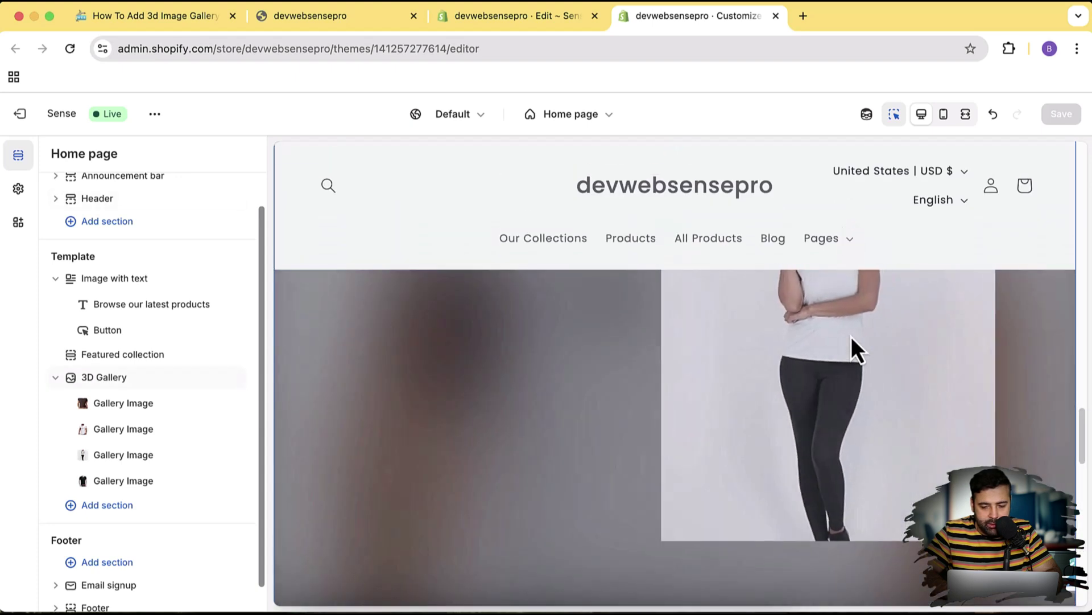
scroll(851, 337, "up", 3)
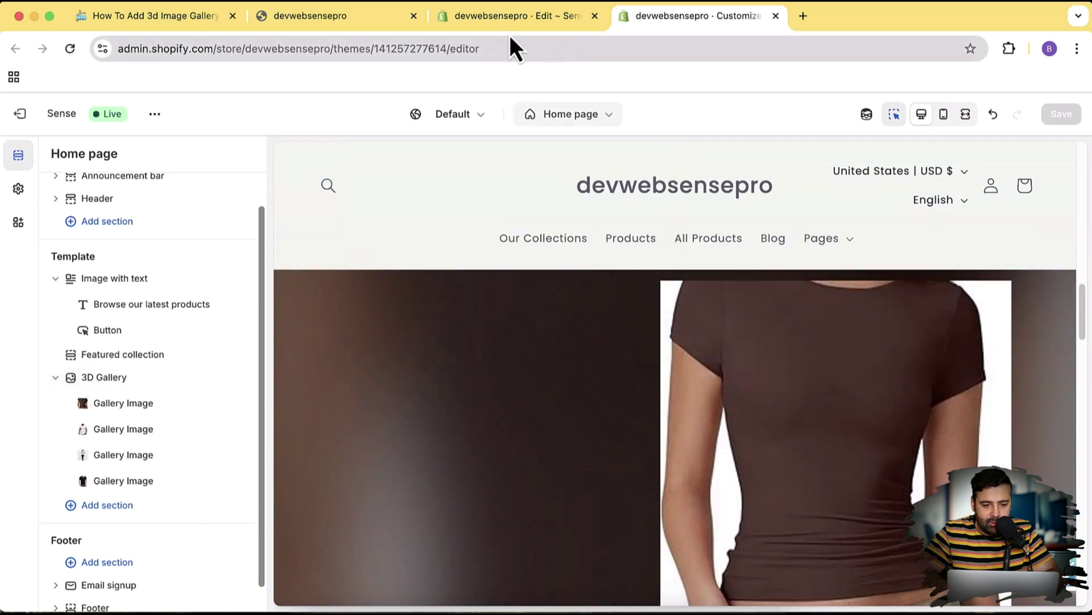
Switch to the live storefront tab and reload it to pick up the saved changes
left_click(346, 18)
left_click(402, 49)
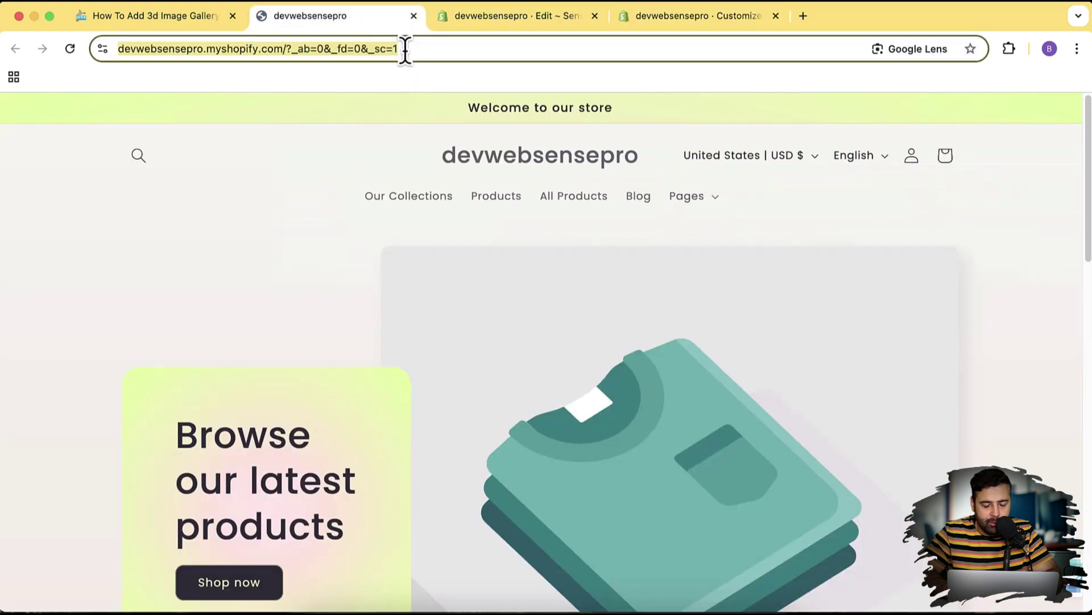
key("Return")
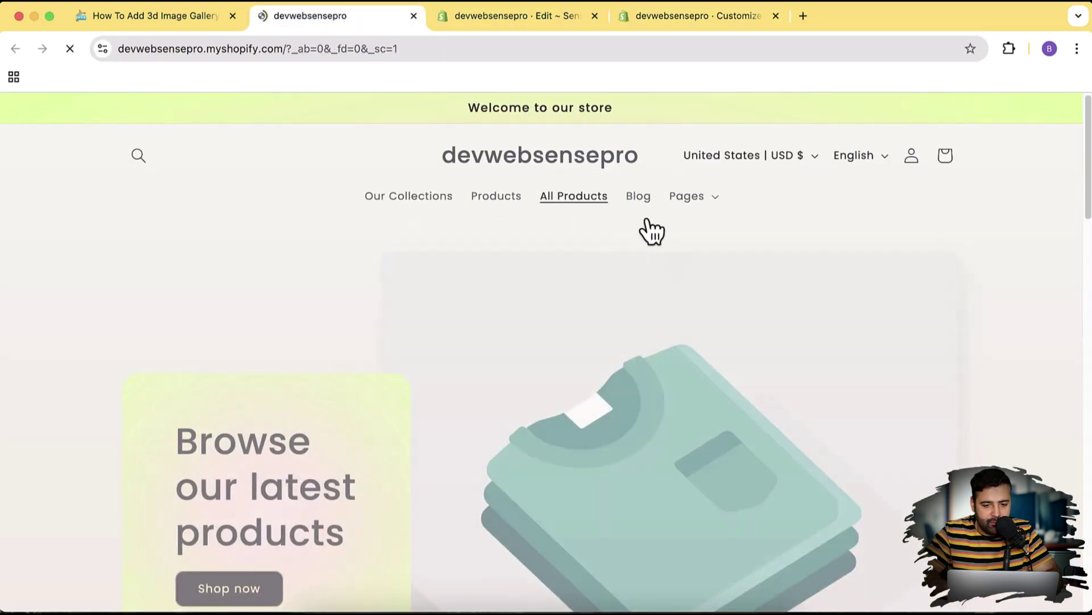
Scroll past Featured products to watch the T-shirt photos zoom through the 3D gallery
scroll(995, 251, "down", 6)
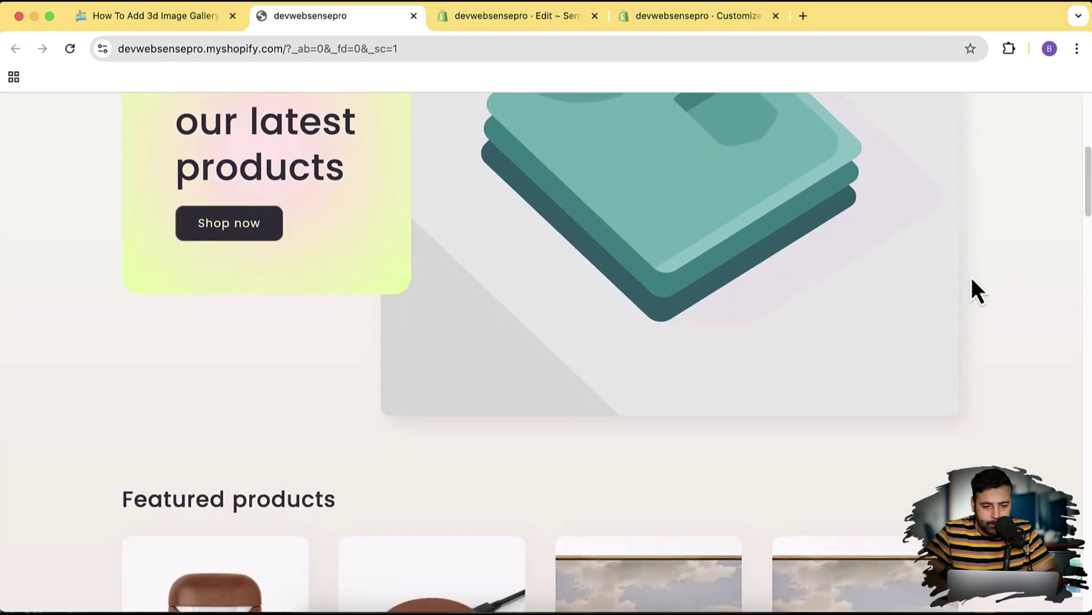
scroll(971, 279, "down", 2)
scroll(971, 279, "down", 4)
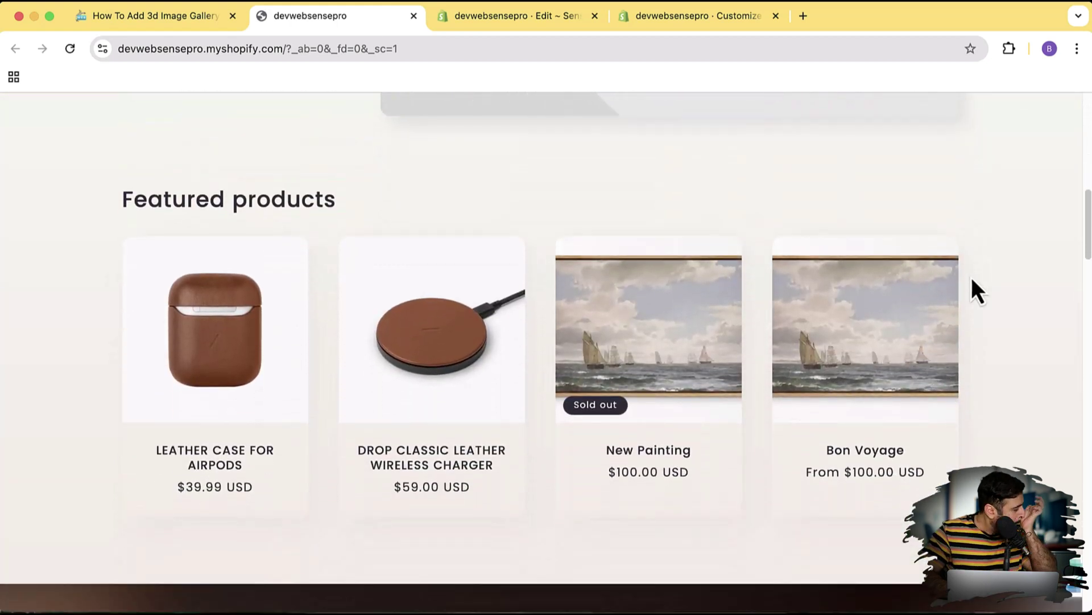
scroll(971, 279, "down", 2)
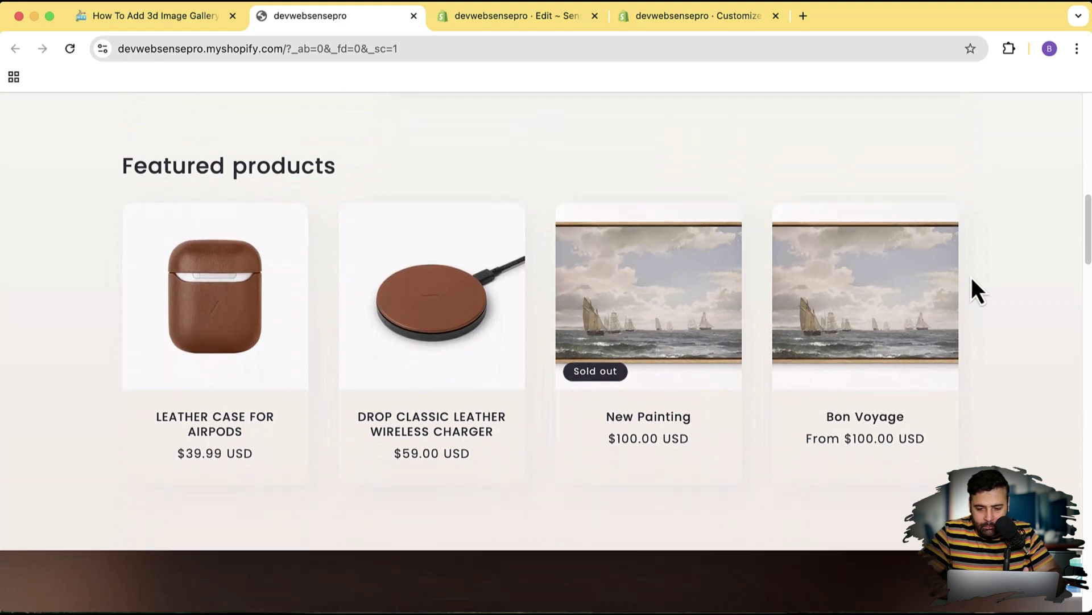
scroll(971, 279, "down", 6)
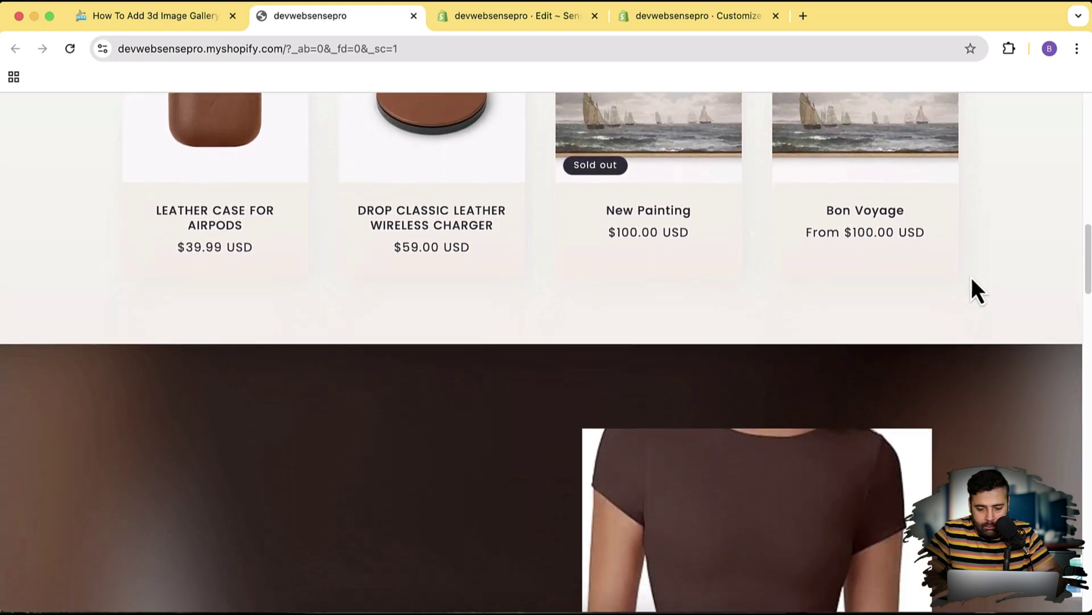
scroll(970, 277, "down", 5)
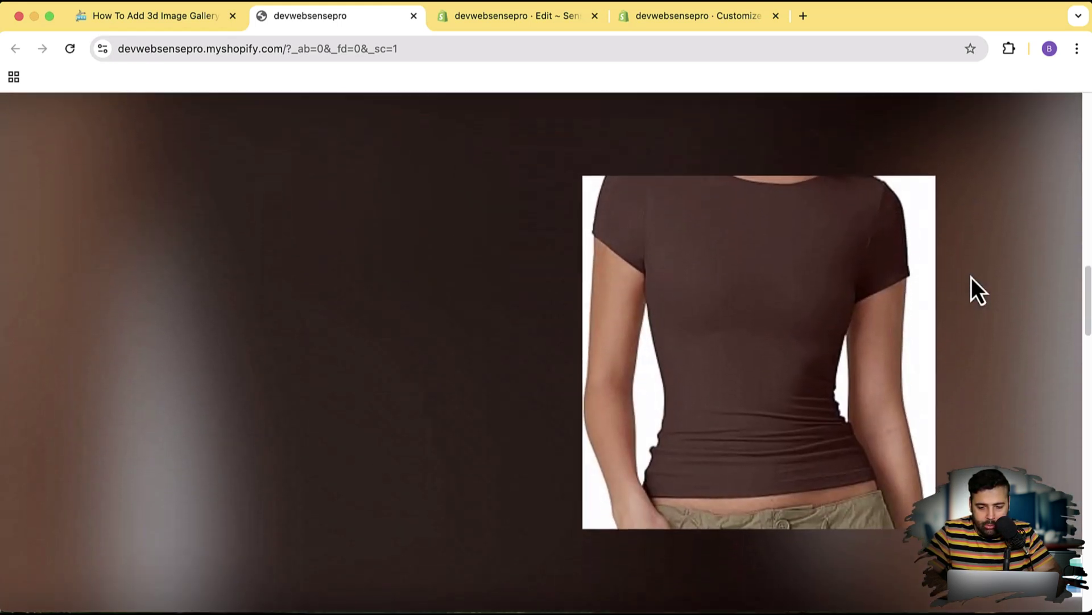
scroll(971, 278, "down", 5)
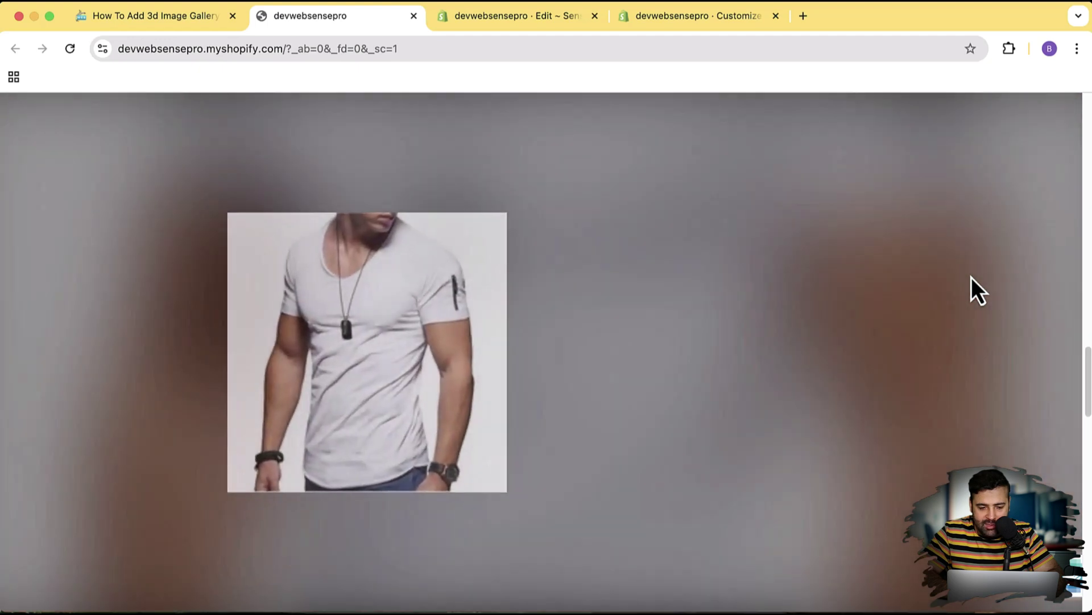
scroll(971, 278, "down", 5)
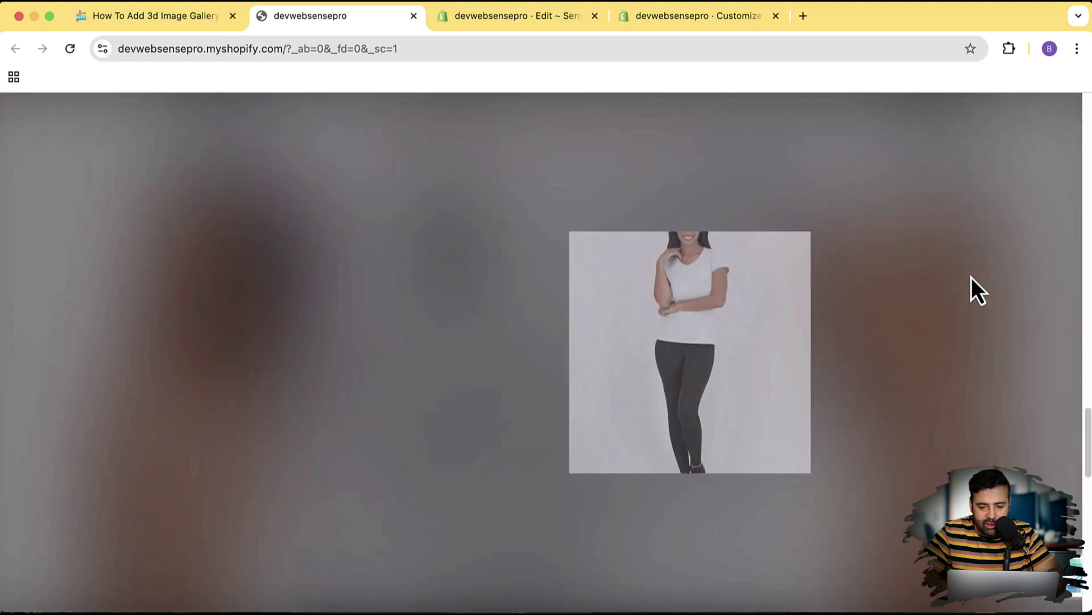
scroll(971, 278, "down", 5)
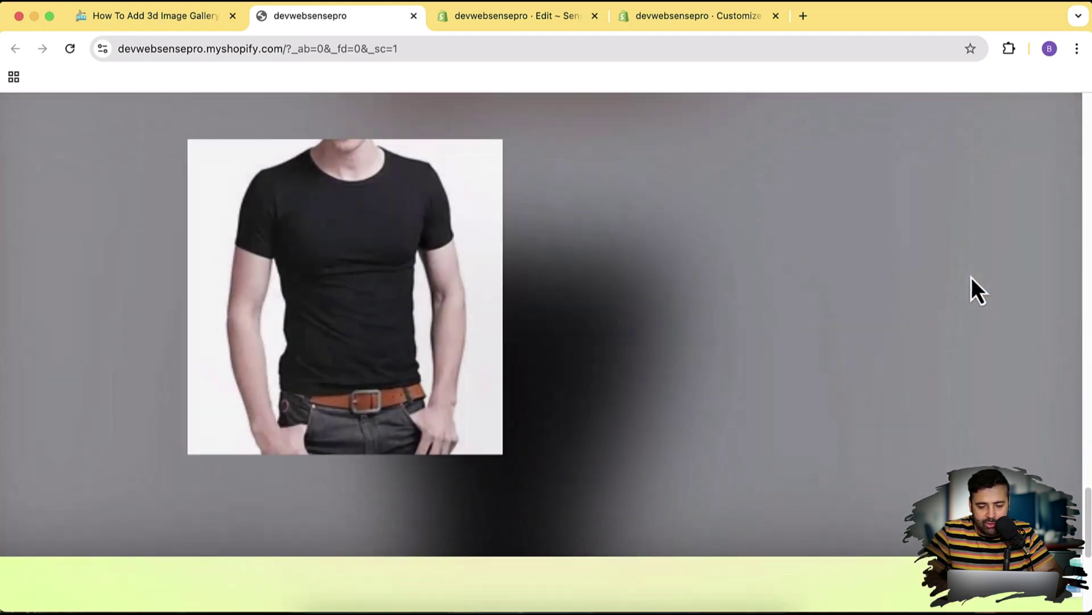
scroll(971, 278, "up", 3)
scroll(971, 278, "up", 3)
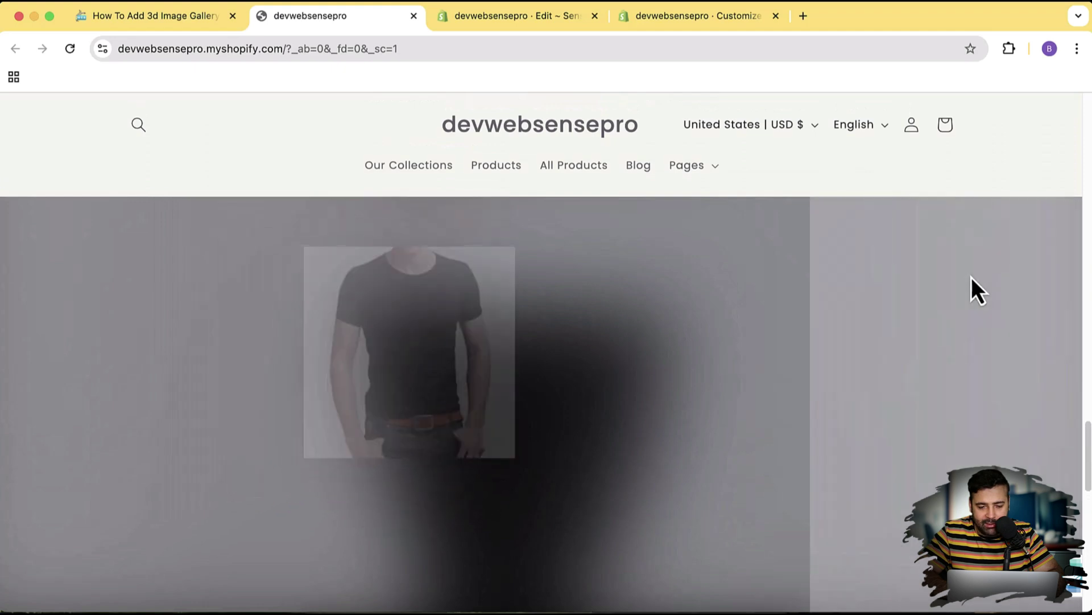
scroll(971, 278, "up", 3)
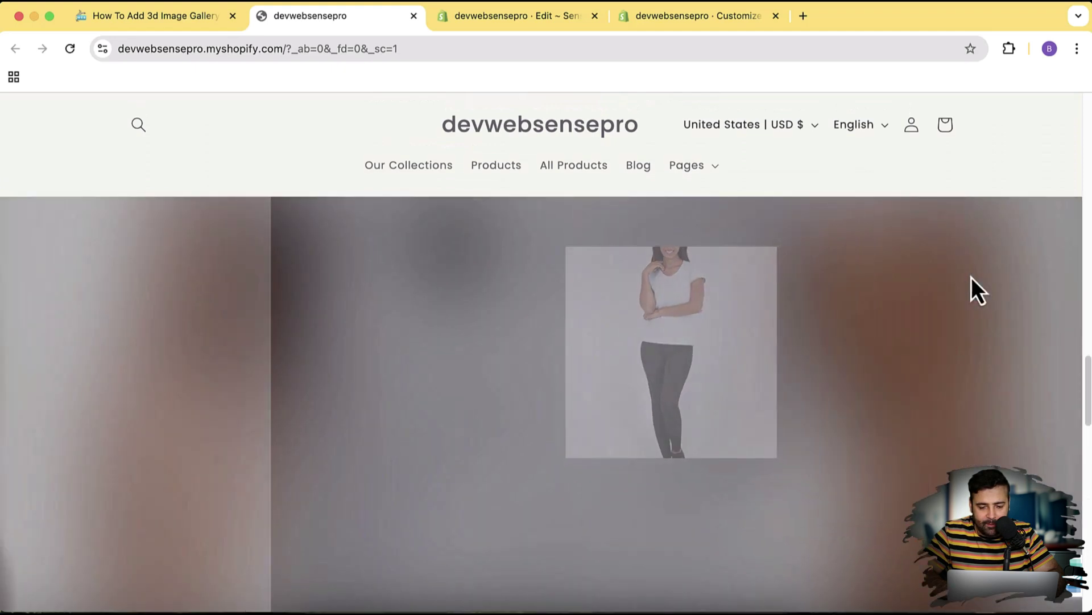
scroll(971, 278, "up", 5)
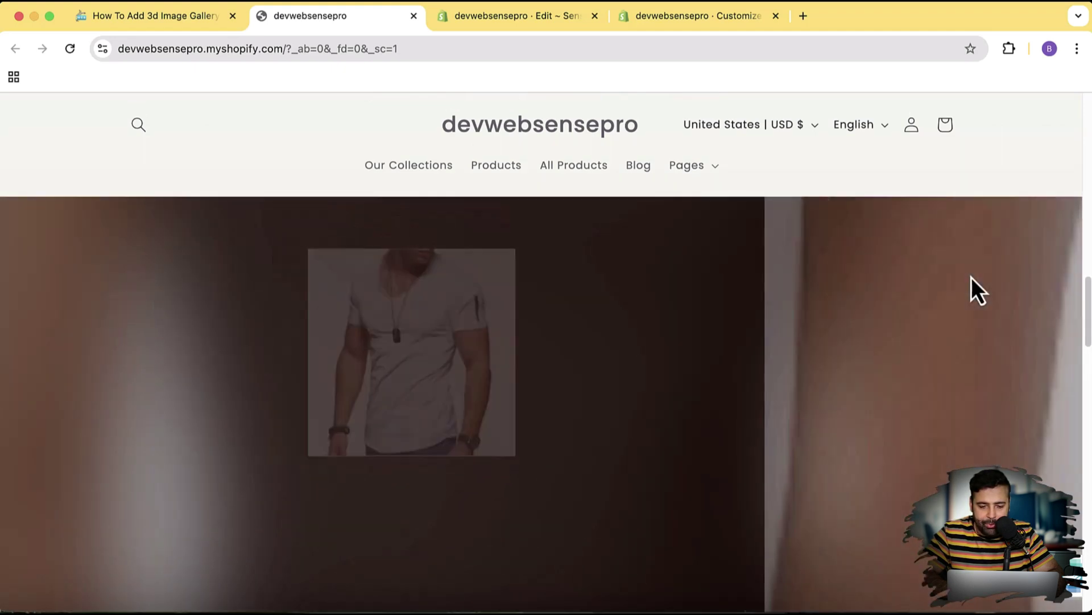
scroll(972, 278, "down", 5)
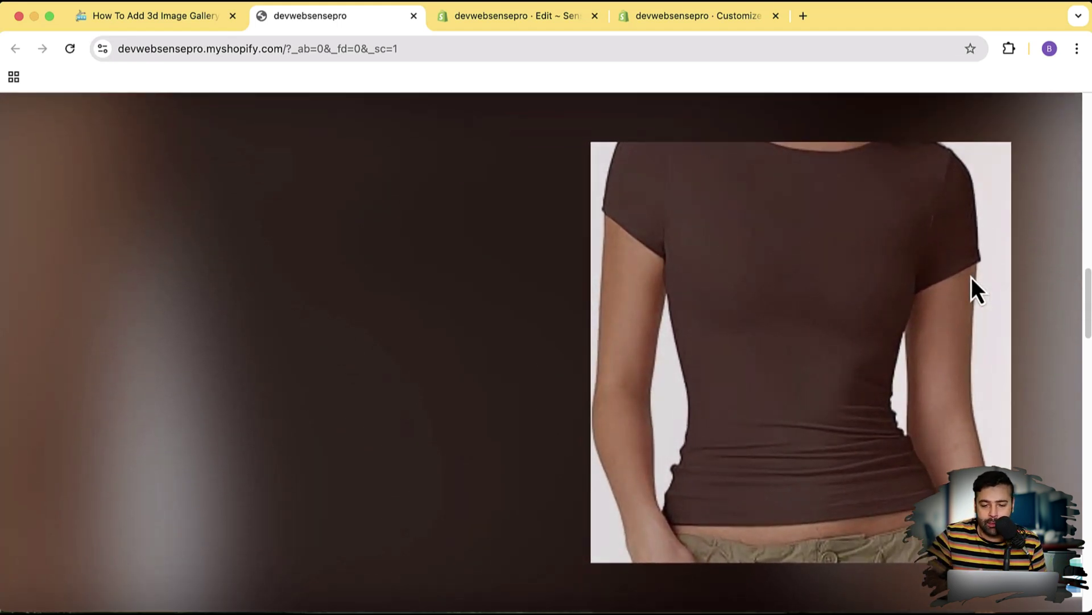
scroll(971, 278, "up", 2)
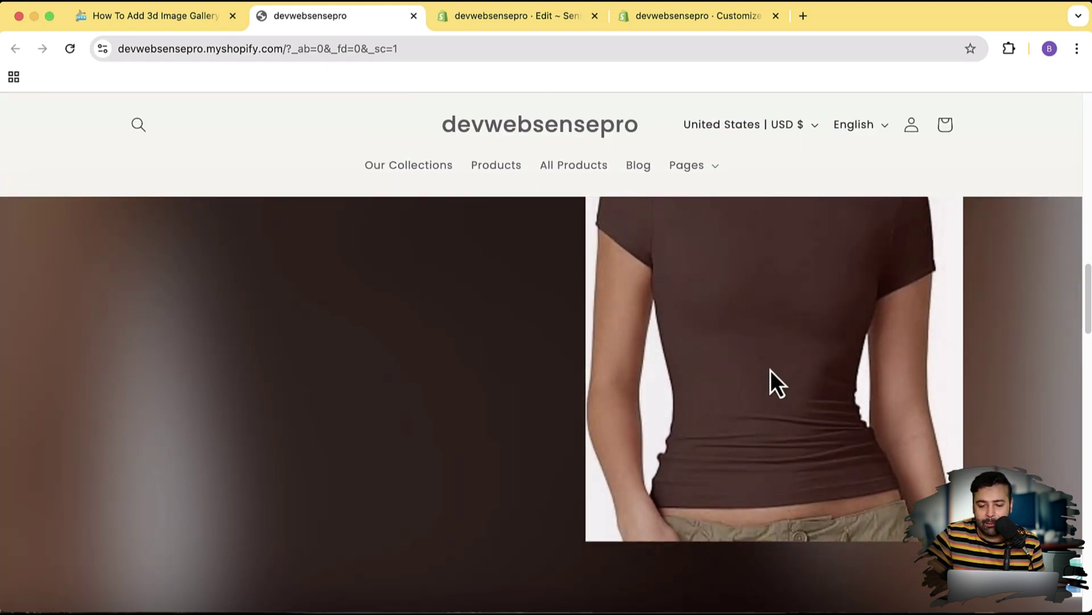
scroll(722, 390, "down", 2)
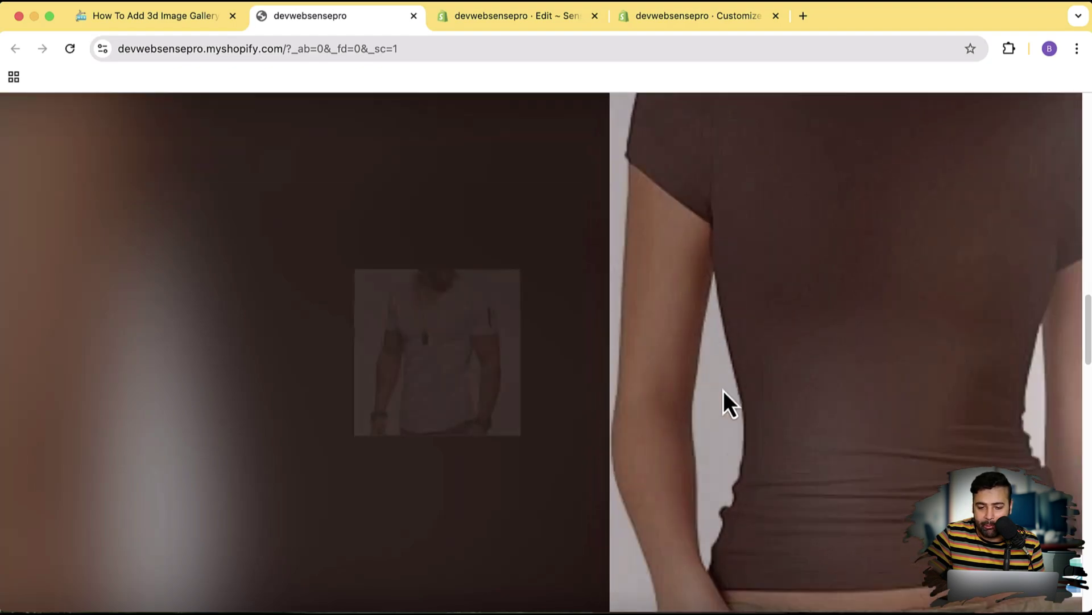